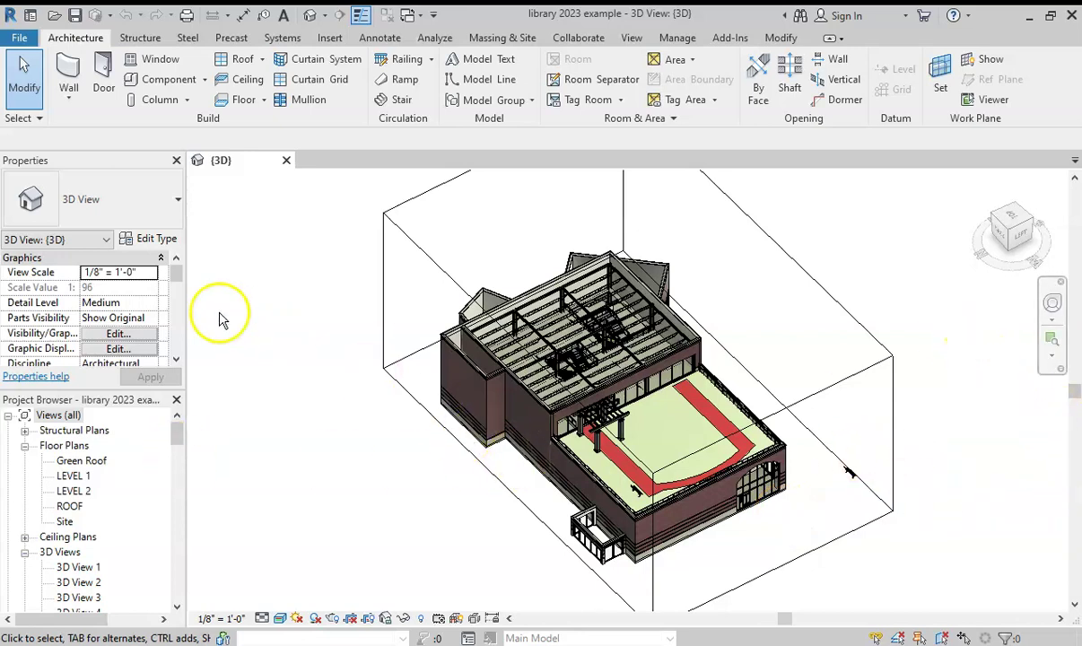
On the LEVEL 2 plan, draw a vertical building section between grids 2 and 3
double_click(73, 493)
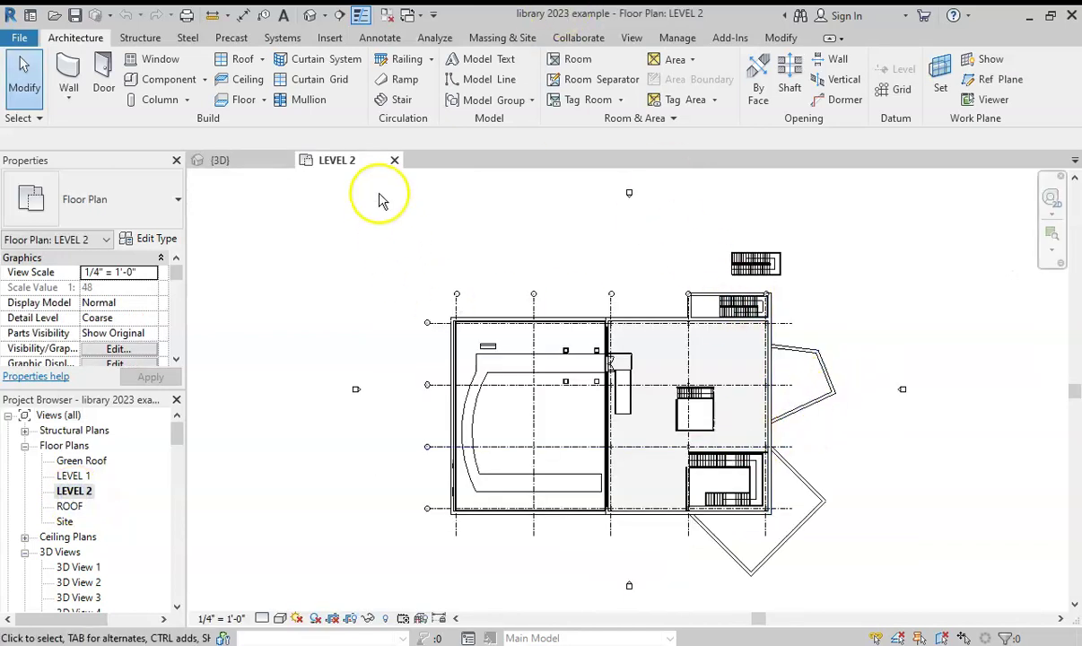
left_click(339, 15)
scroll(534, 330, "up", 5)
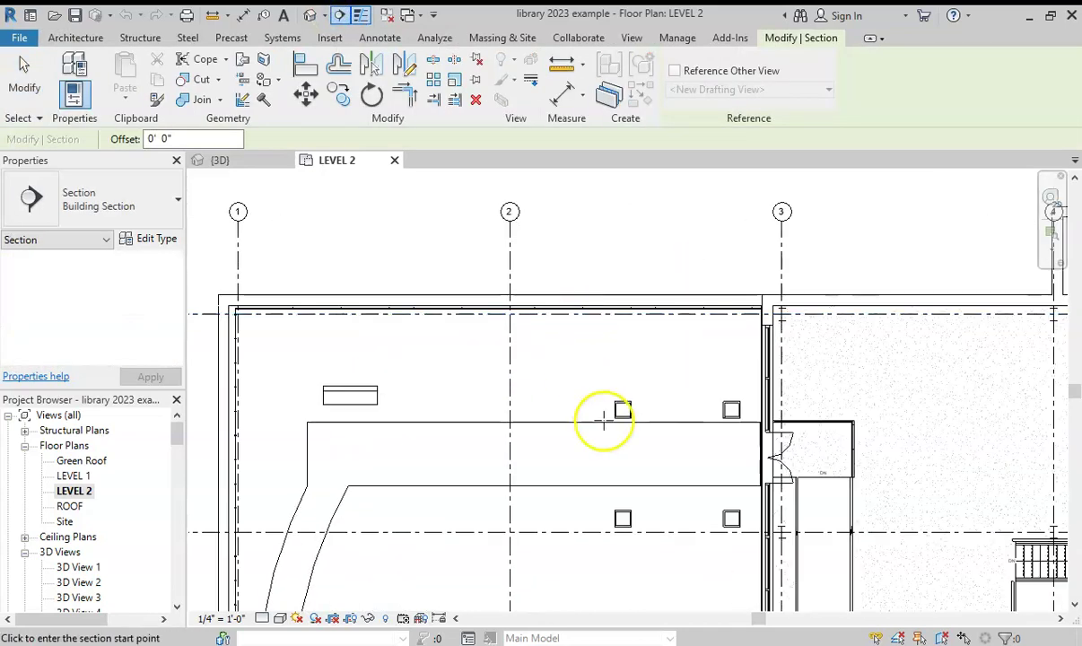
left_click(575, 261)
left_click(575, 338)
key("Escape")
scroll(121, 500, "down", 5)
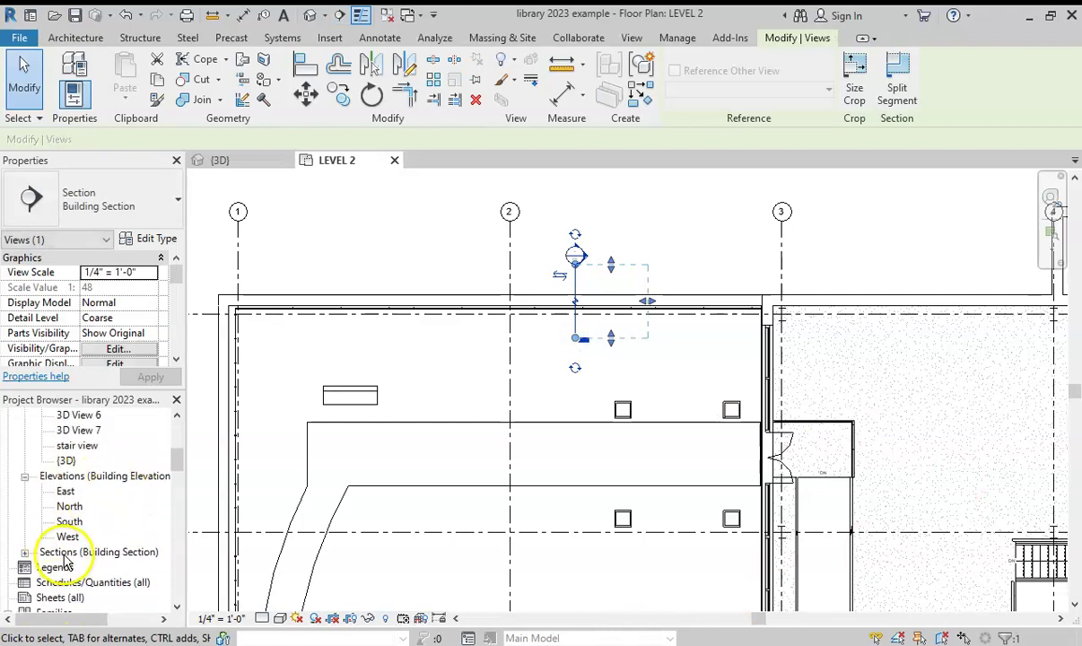
Open Section 1 and pull its top and bottom crop edges tight around the parapet
double_click(64, 555)
double_click(76, 567)
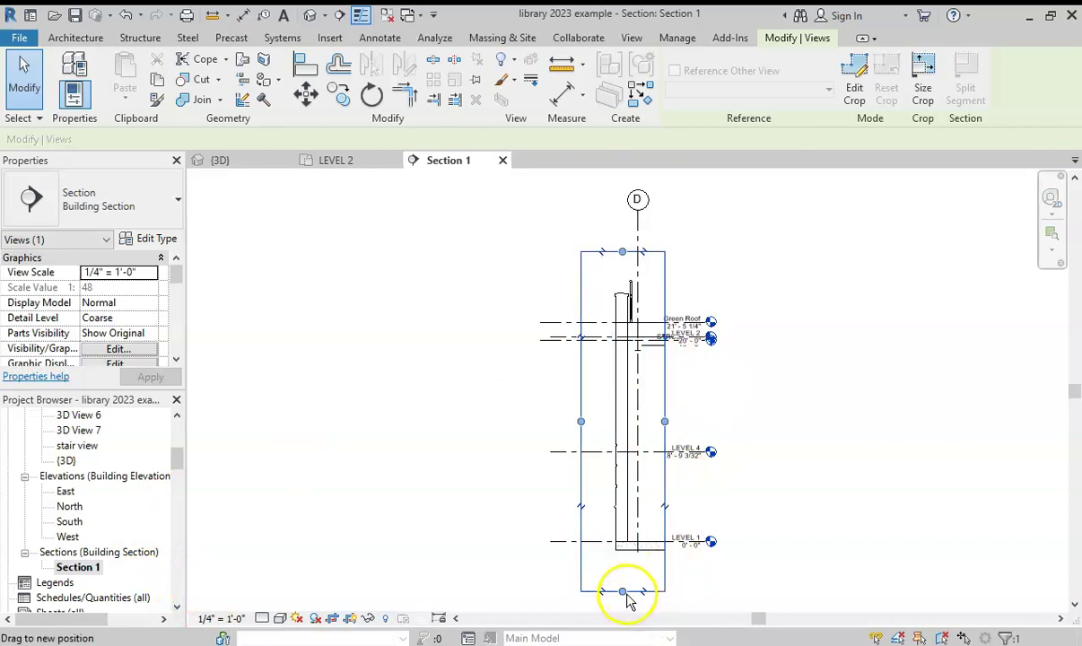
left_click_drag(628, 599, 640, 346)
scroll(640, 346, "up", 5)
middle_click_drag(652, 367, 645, 476)
scroll(570, 386, "down", 2)
left_click_drag(553, 200, 551, 291)
middle_click_drag(693, 466, 567, 377)
Hide both levels and the filled region together, then undo that hide
left_click(722, 518)
left_click_drag(861, 518, 574, 321)
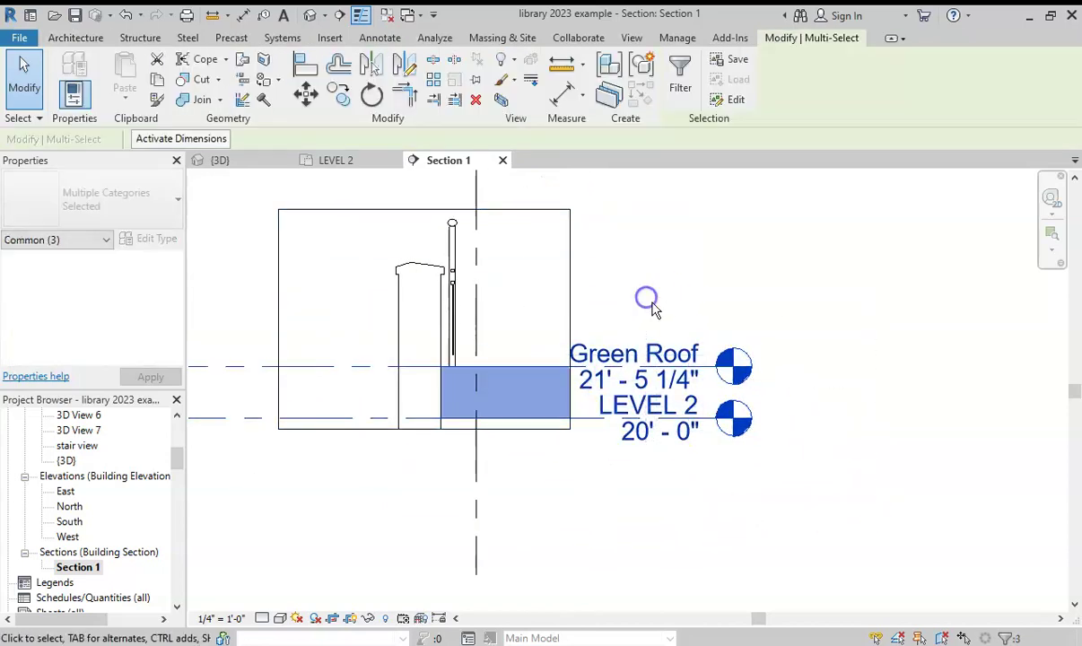
right_click(687, 406)
mouse_move(862, 350)
left_click(906, 350)
key("ctrl+z")
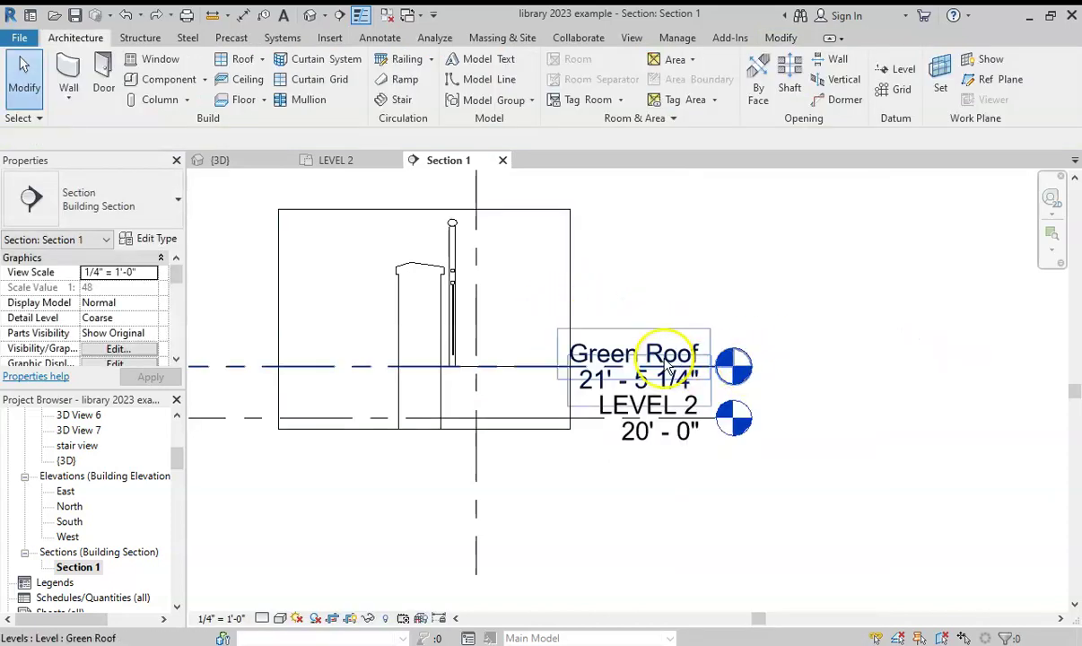
Hide the Green Roof and LEVEL 2 levels individually in this view
left_click(679, 352)
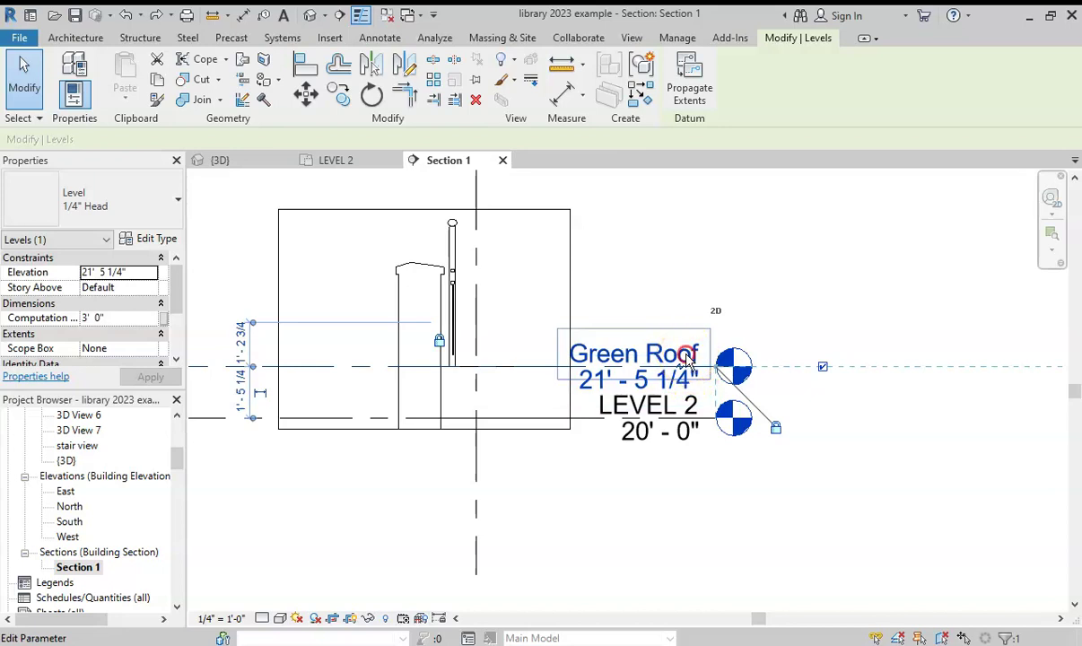
right_click(686, 363)
mouse_move(808, 351)
left_click(930, 358)
left_click(686, 408)
right_click(688, 410)
mouse_move(775, 359)
left_click(915, 351)
Hide grid D in the section view
middle_click_drag(478, 303, 490, 416)
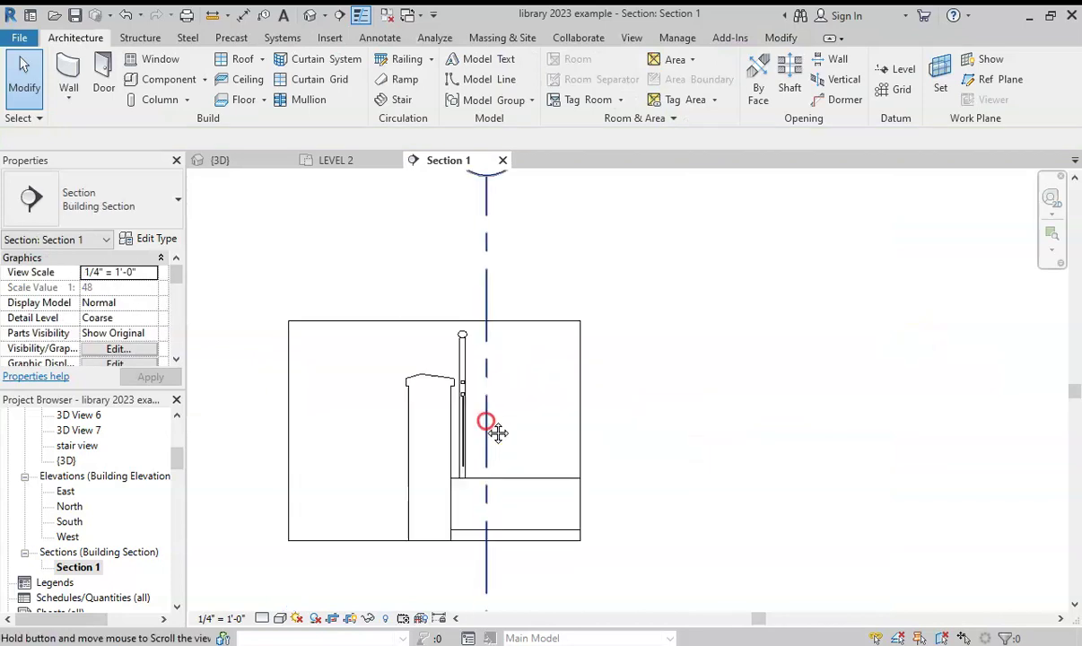
right_click(489, 281)
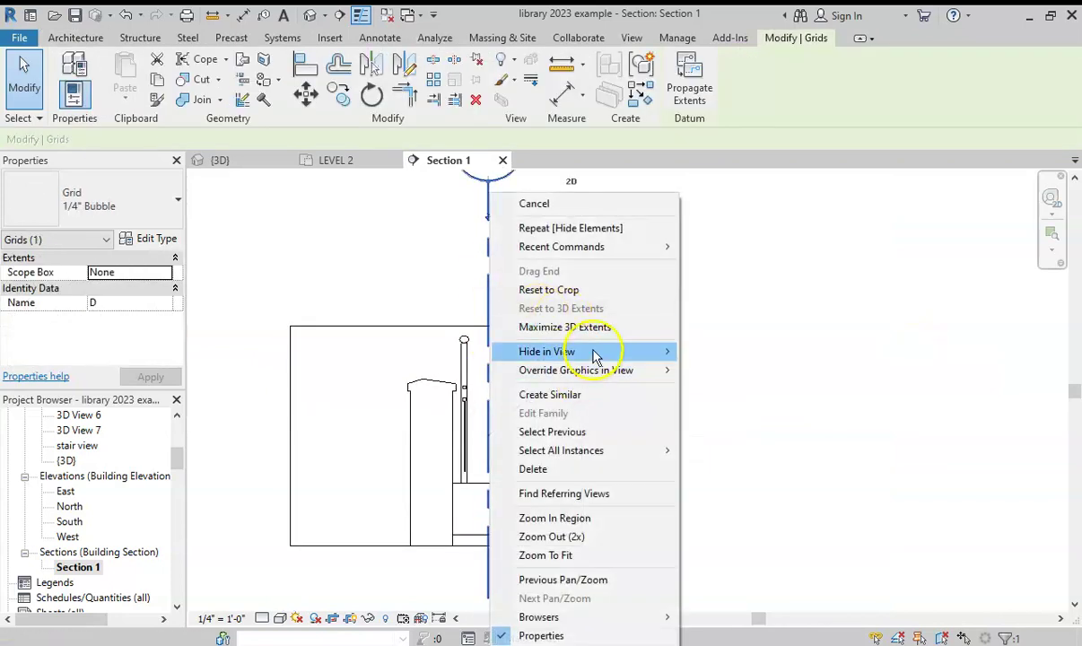
mouse_move(596, 352)
left_click(727, 352)
scroll(500, 399, "down", 2)
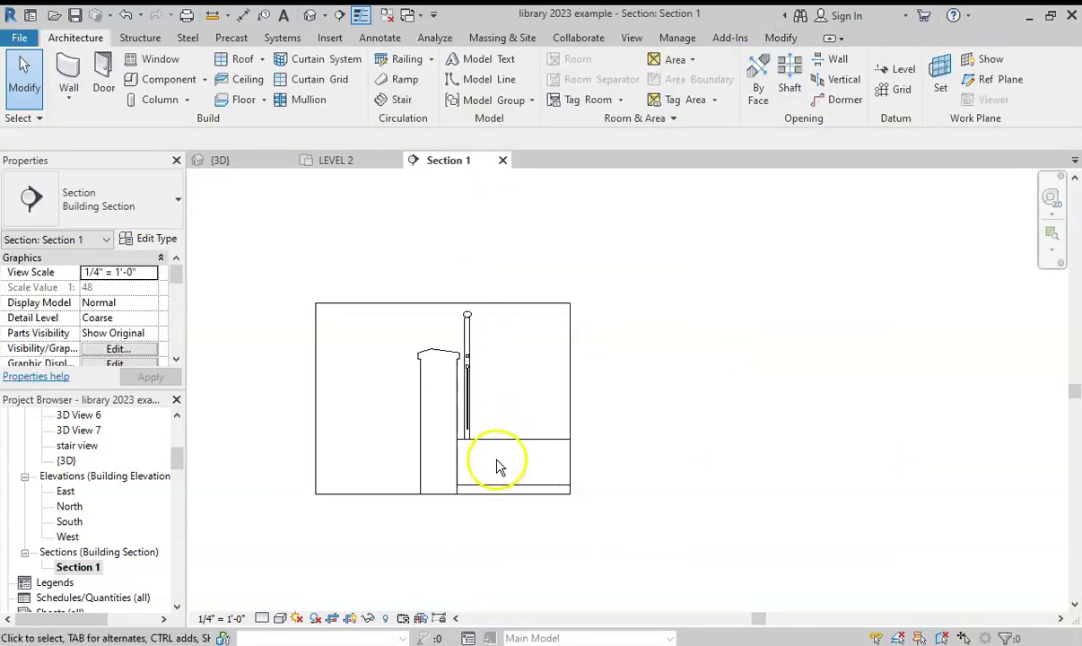
scroll(514, 488, "up", 1)
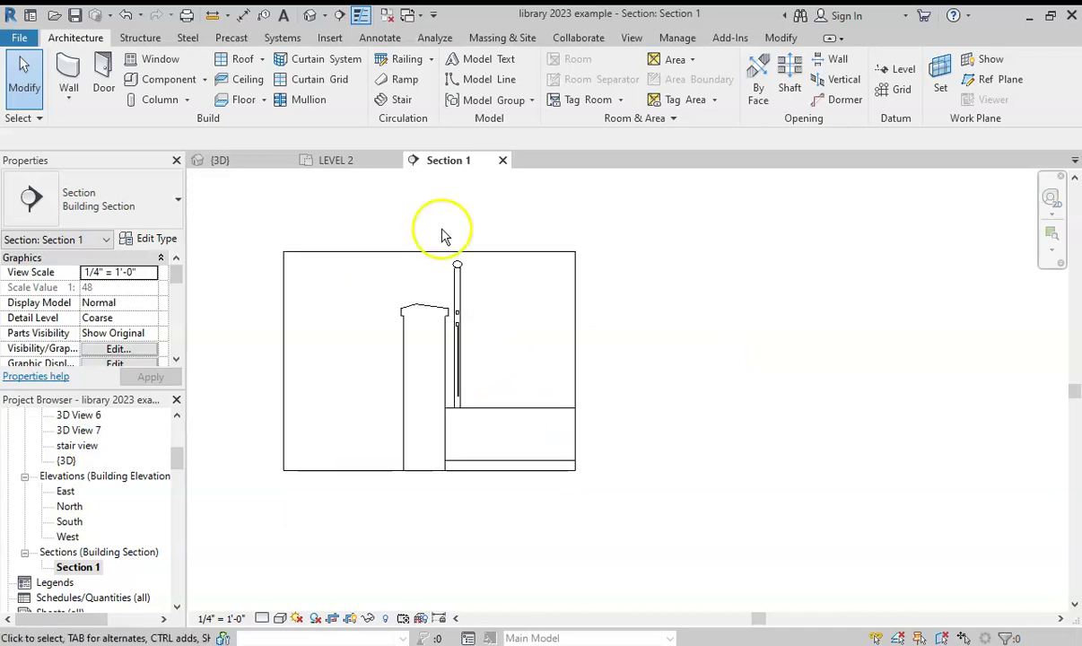
Narrow the crop region from the left and set the detail level to Fine
left_click(284, 387)
left_click_drag(283, 362, 363, 362)
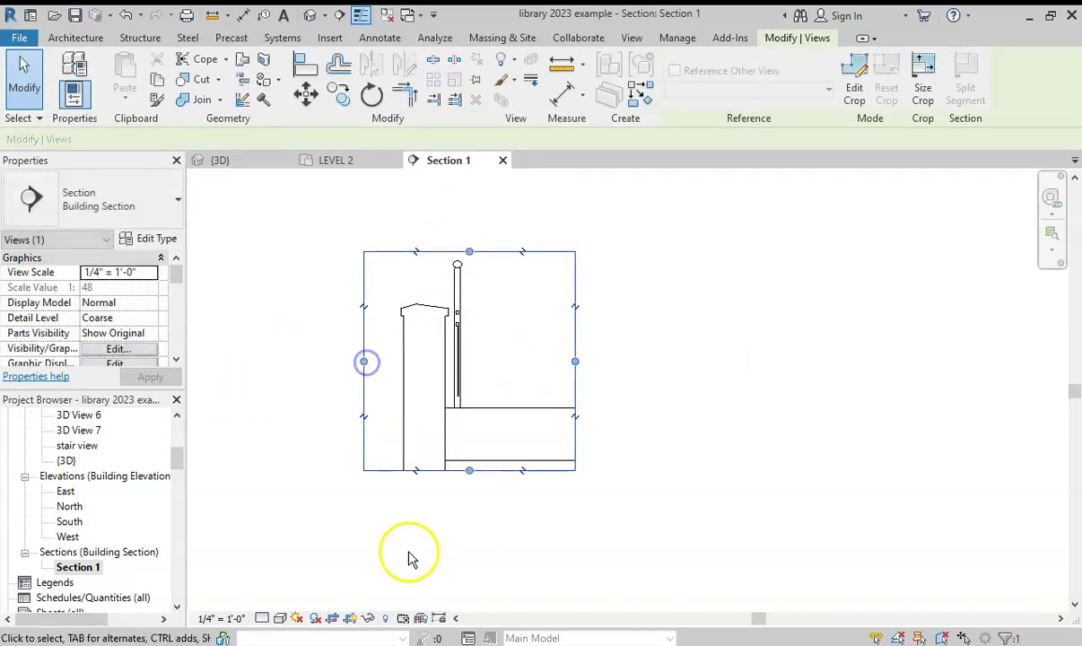
left_click(261, 619)
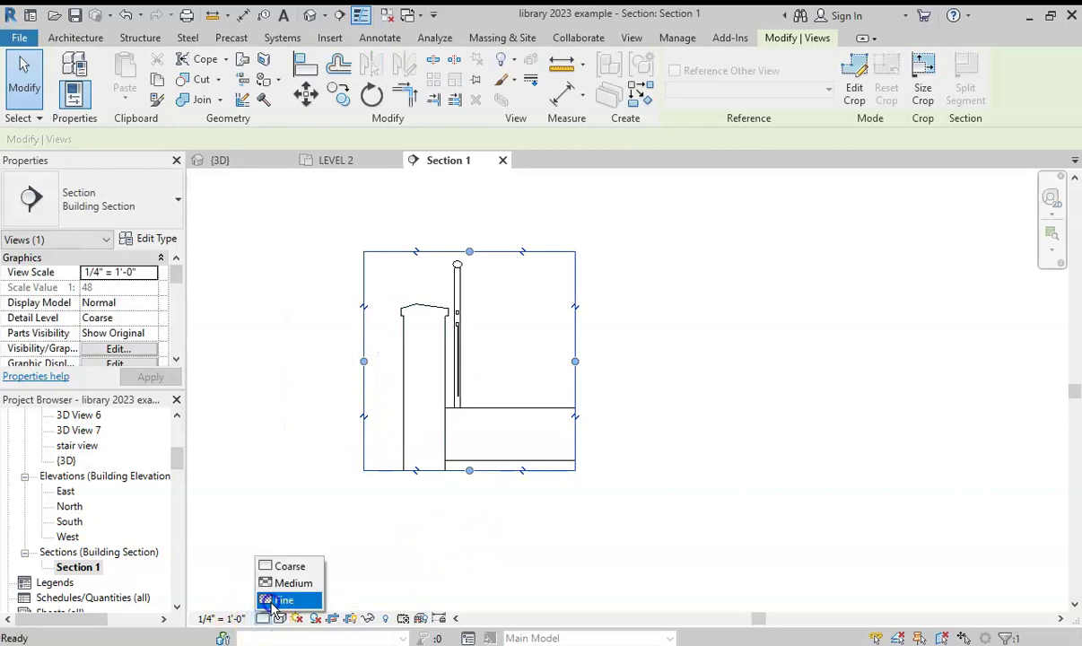
left_click(274, 600)
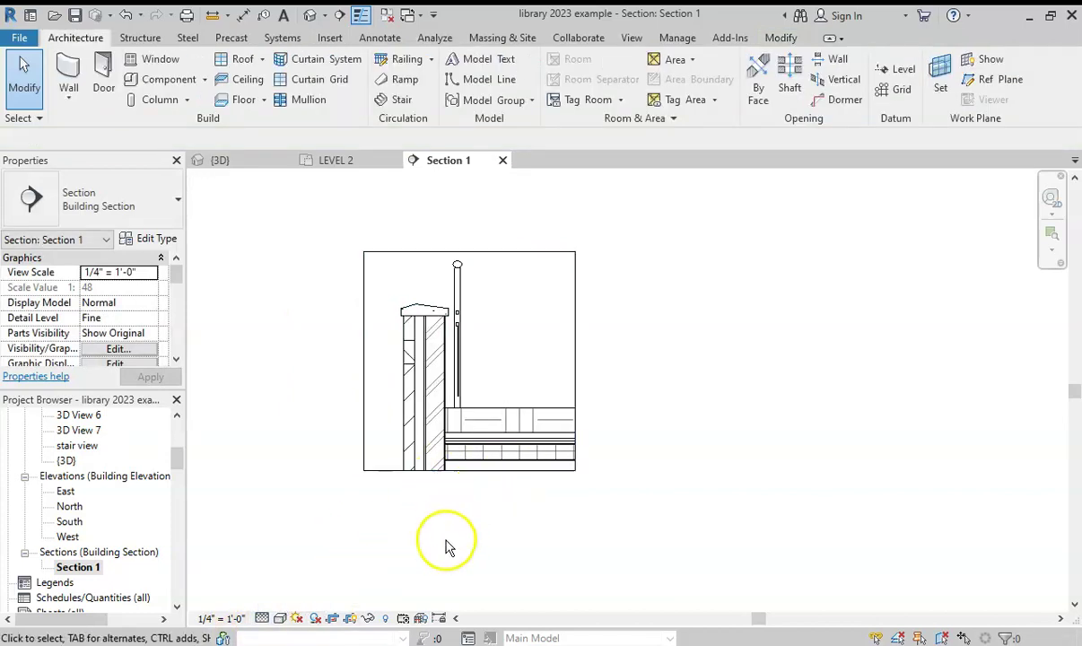
Select the Sheets group in the Project Browser
left_click(824, 451)
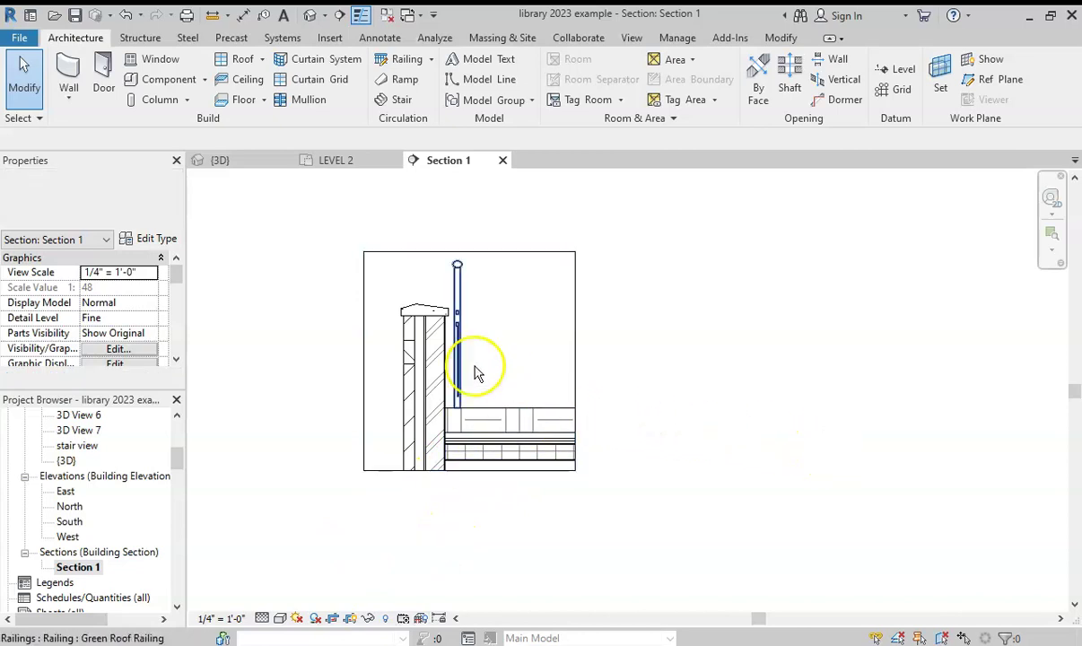
left_click(271, 258)
left_click_drag(179, 456, 84, 550)
scroll(73, 531, "down", 2)
left_click(56, 553)
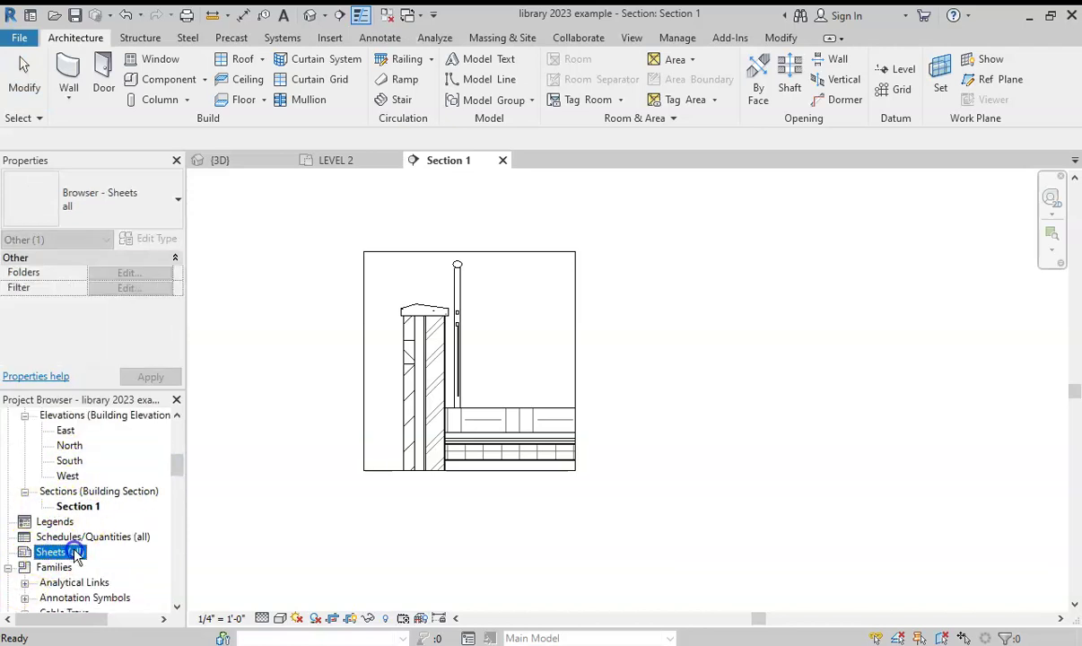
Start a new sheet from the Sheets (all) group
left_click(338, 526)
left_click(61, 553)
left_click(316, 475)
left_click(56, 552)
right_click(56, 552)
left_click(132, 453)
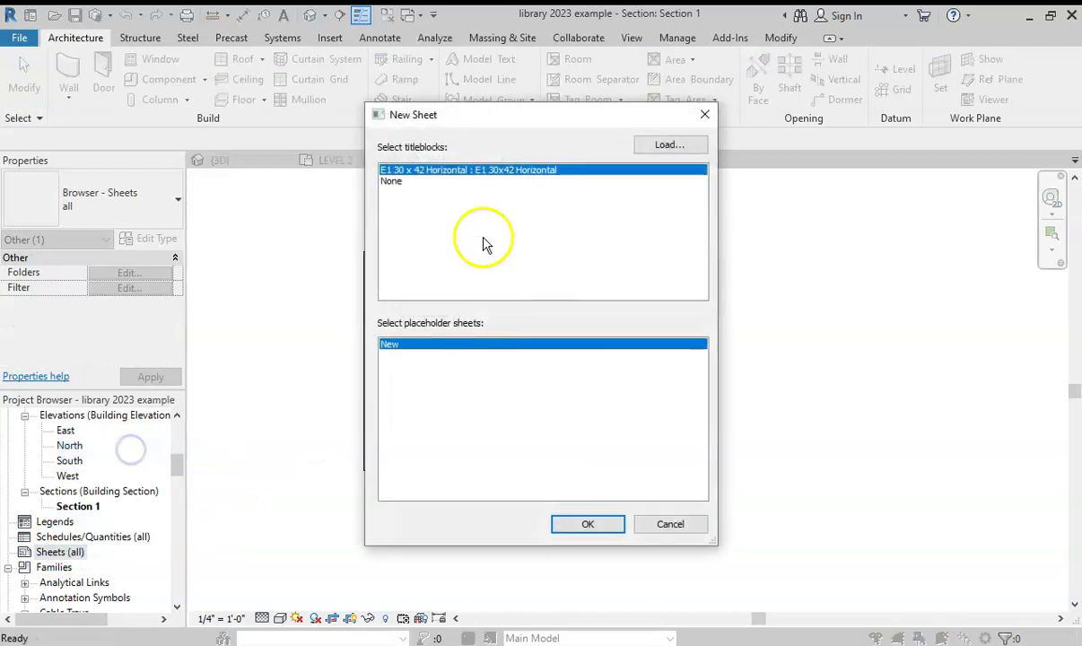
Load B 11 x 17 Horizontal from the Imperial Library Titleblocks folder and select it
left_click(683, 147)
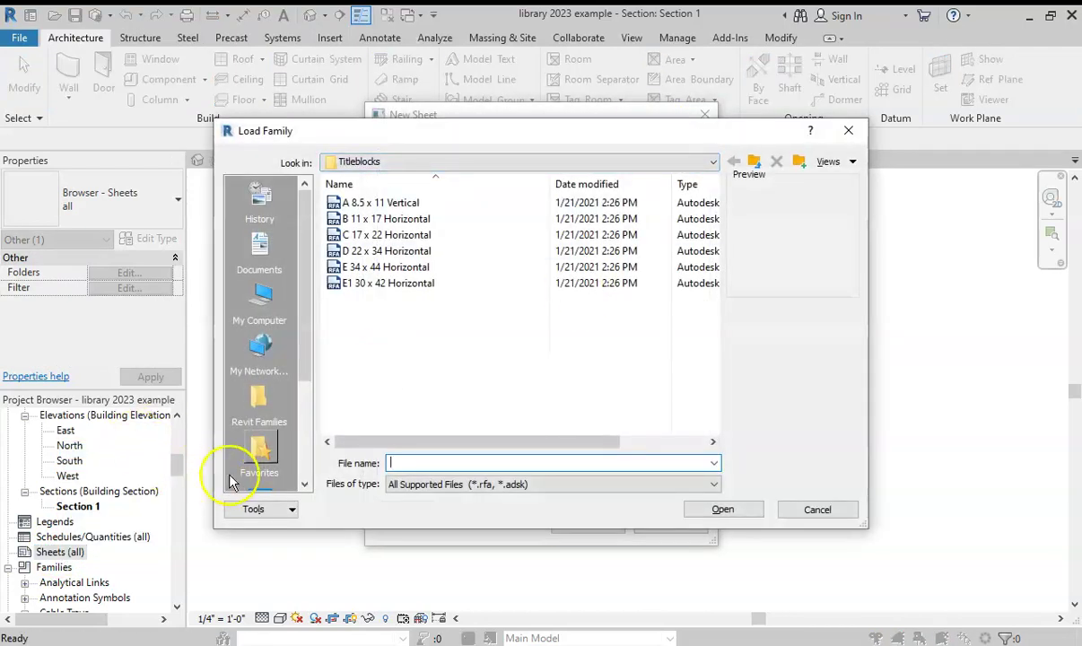
scroll(244, 401, "down", 3)
left_click(251, 406)
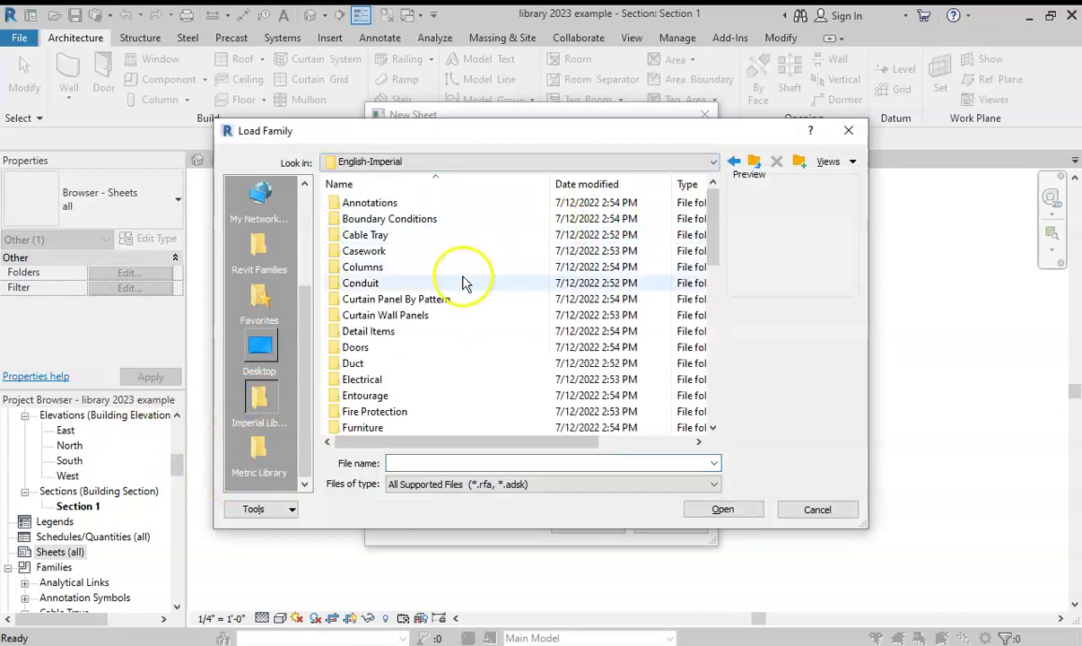
scroll(403, 269, "down", 8)
double_click(379, 395)
double_click(375, 221)
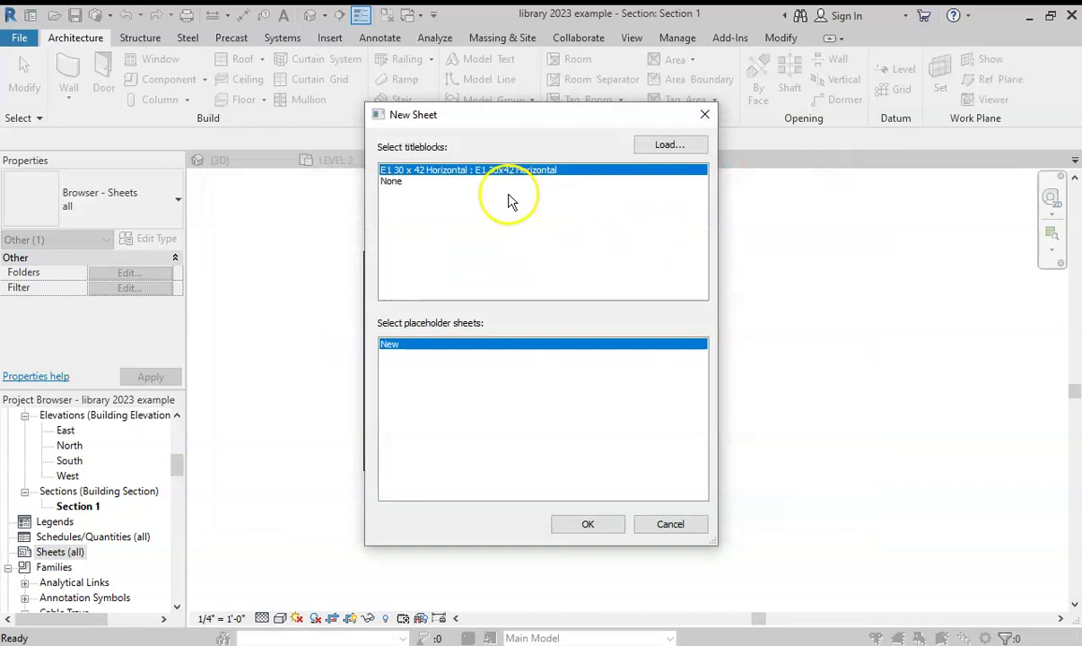
left_click(487, 171)
Create sheet 103, place Section 1 on it, and set the viewport scale to 3/4" = 1'-0"
left_click(487, 171)
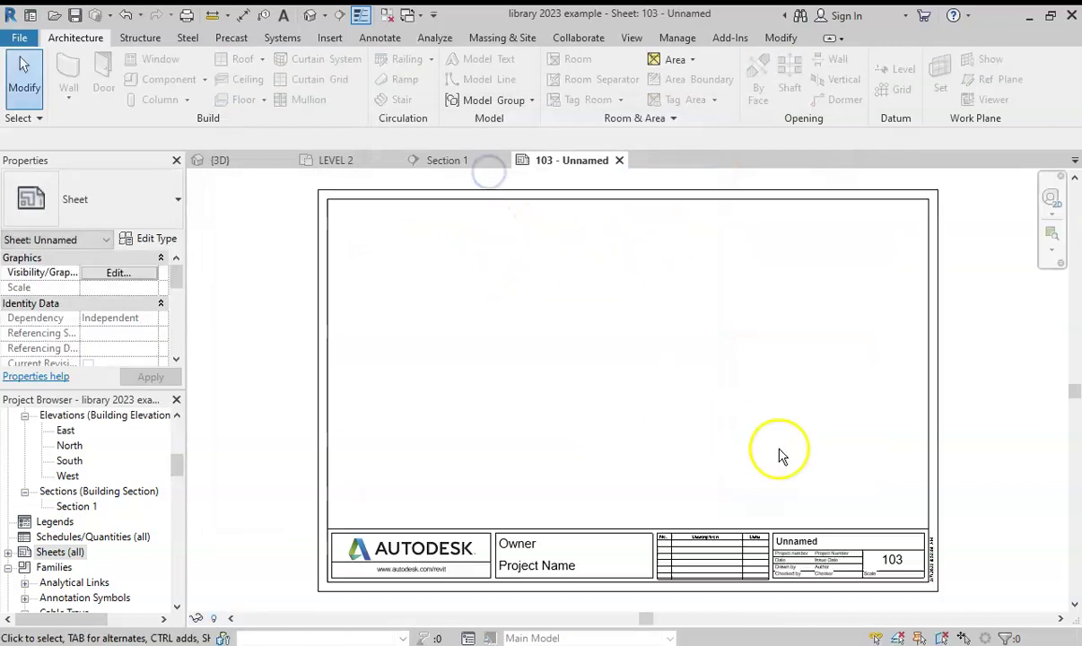
left_click_drag(75, 506, 772, 321)
left_click(852, 283)
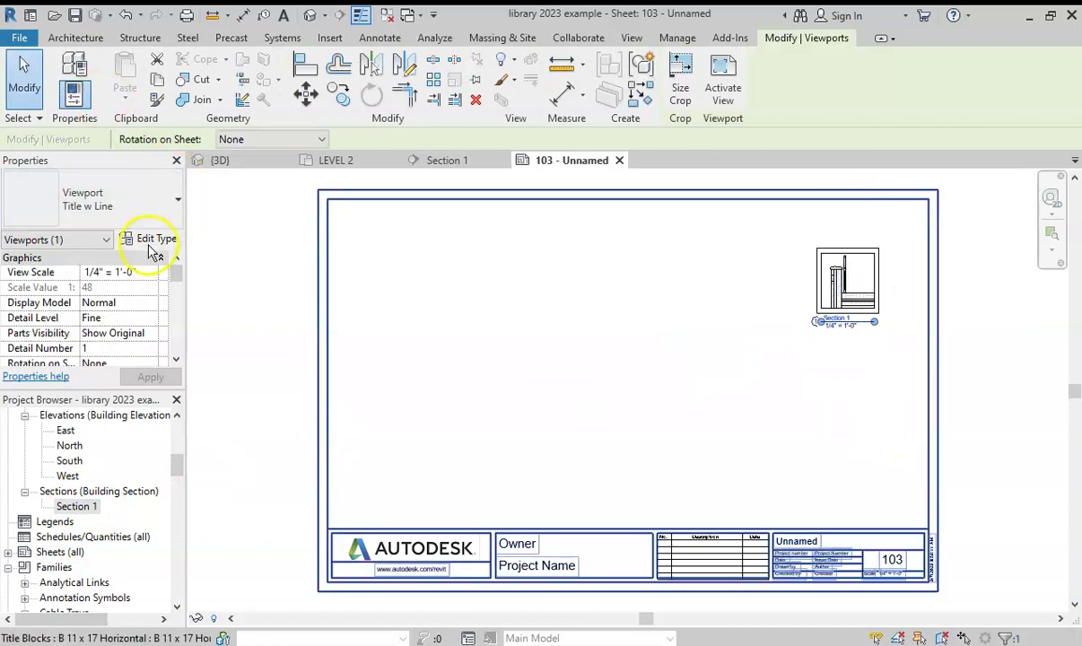
left_click(150, 273)
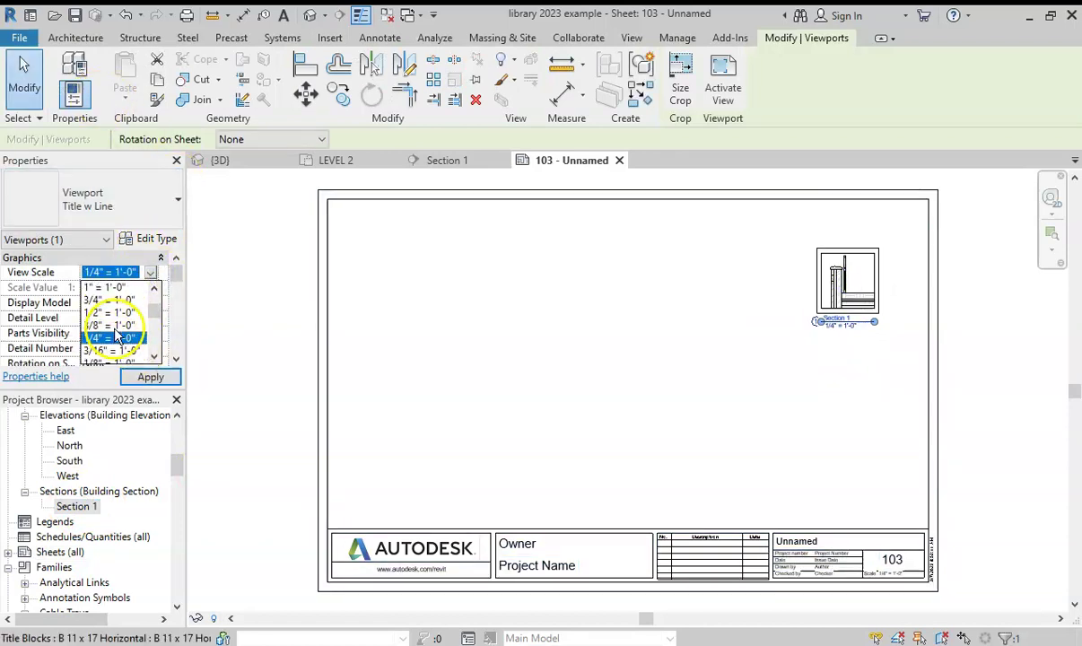
left_click(115, 312)
left_click(150, 377)
left_click(150, 273)
left_click(114, 329)
left_click(150, 377)
Replace the misplaced viewport with Section 1 at the sheet's upper right, then reopen Section 1
left_click_drag(835, 219, 771, 359)
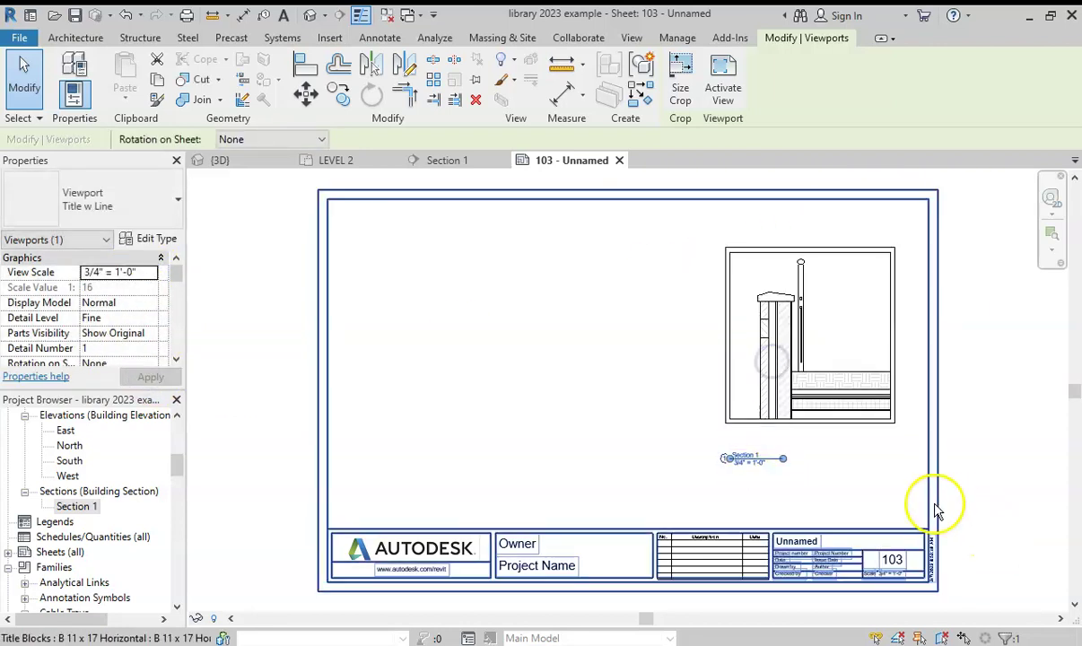
key("Delete")
left_click(77, 507)
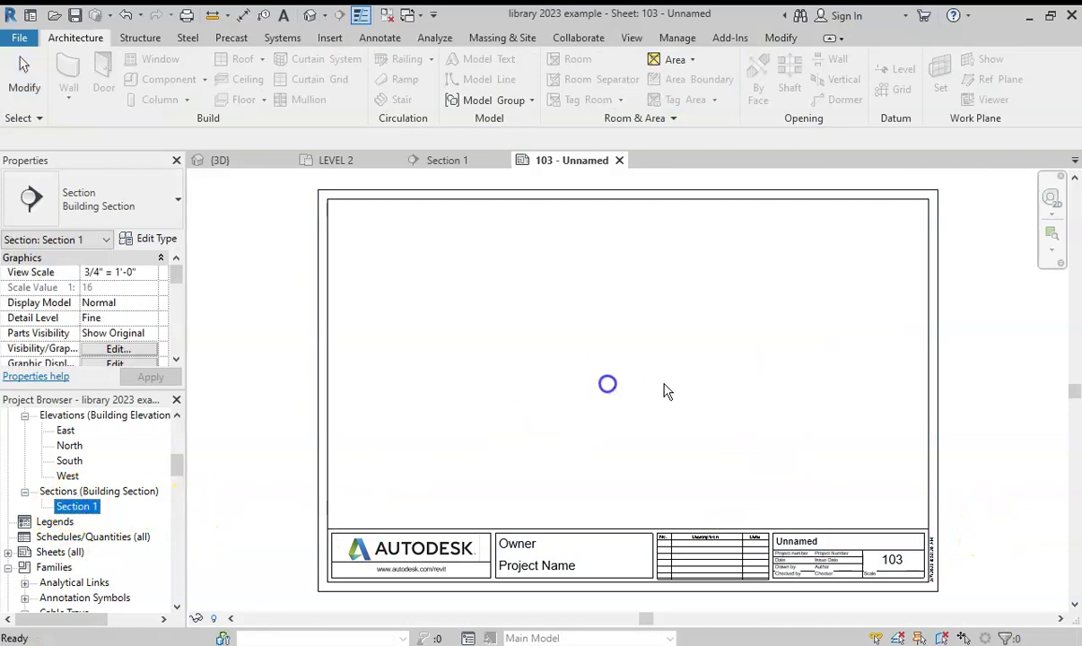
left_click(828, 298)
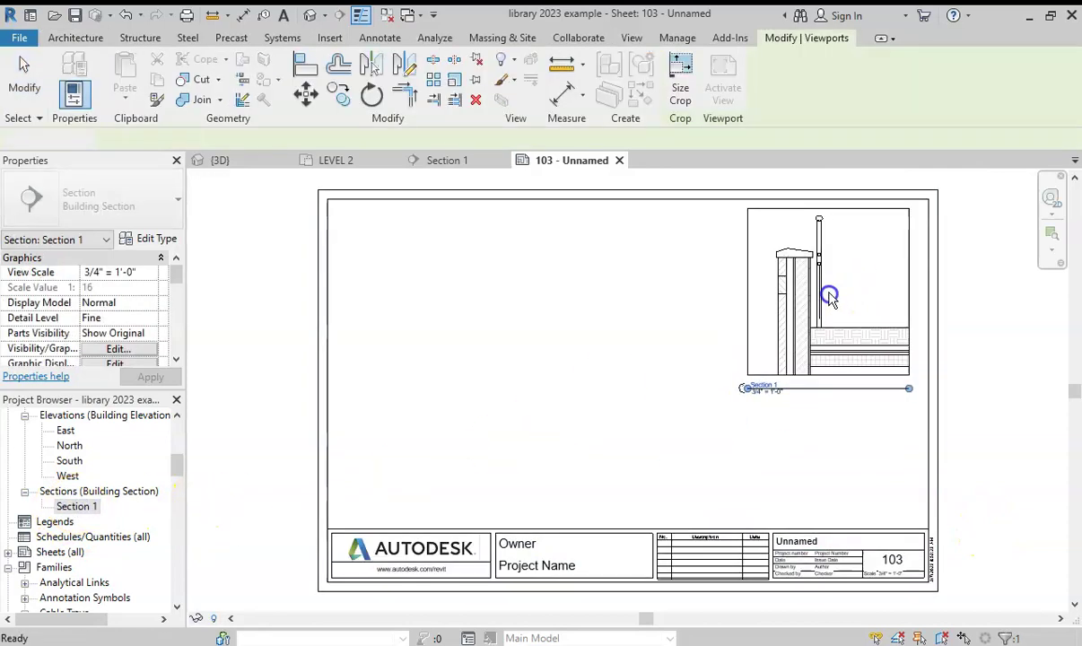
left_click(741, 465)
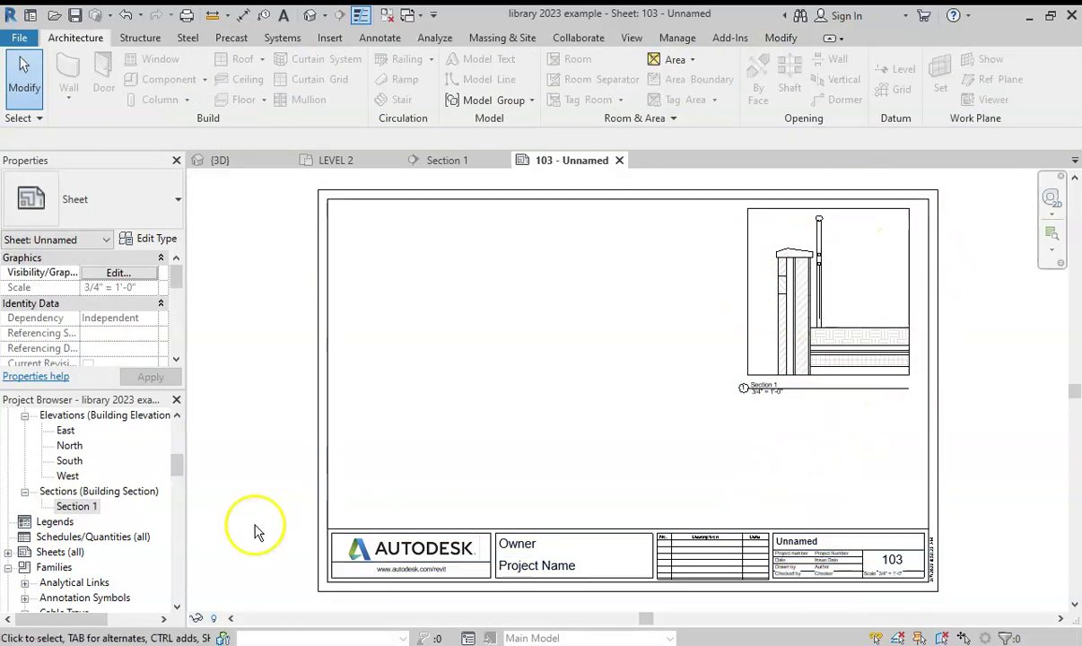
double_click(79, 507)
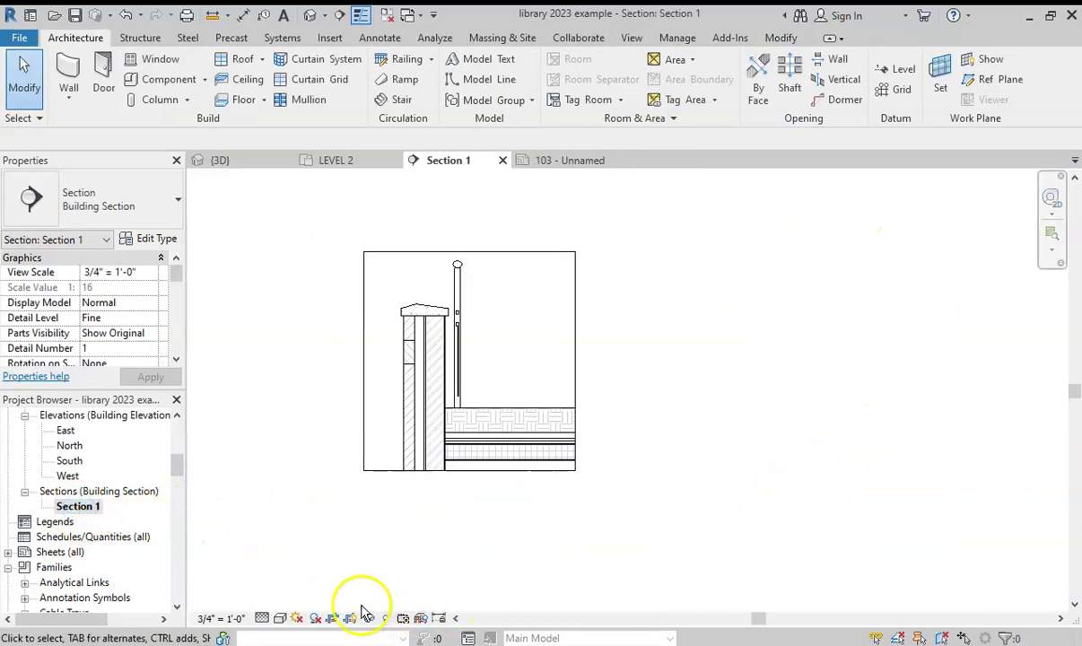
Hide the crop region and zoom in on the parapet
left_click(350, 618)
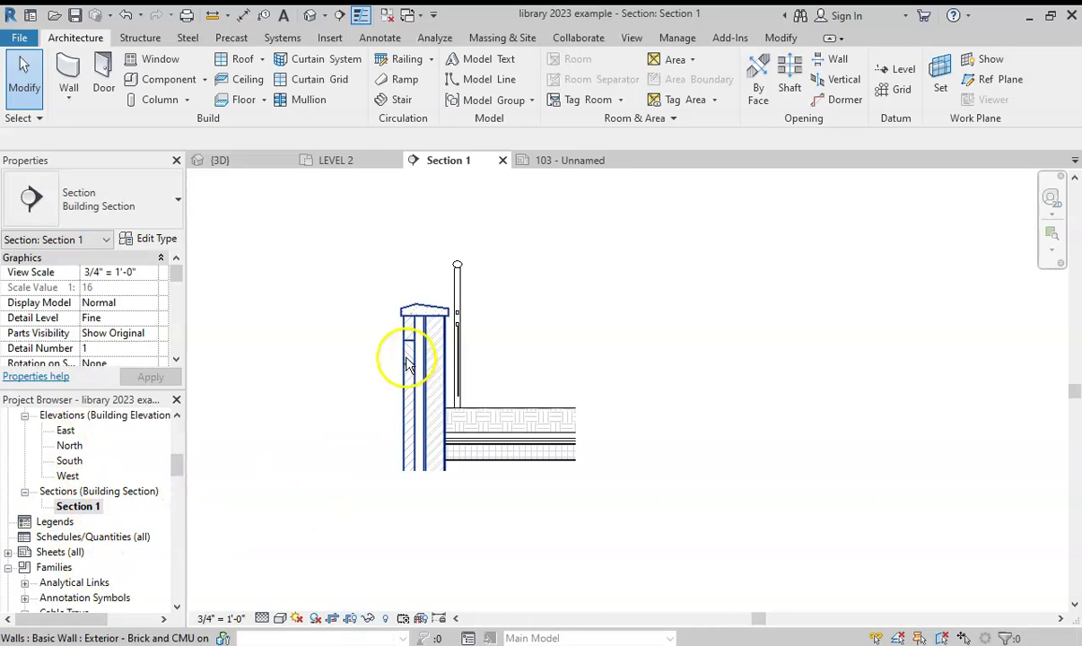
scroll(408, 363, "up", 1)
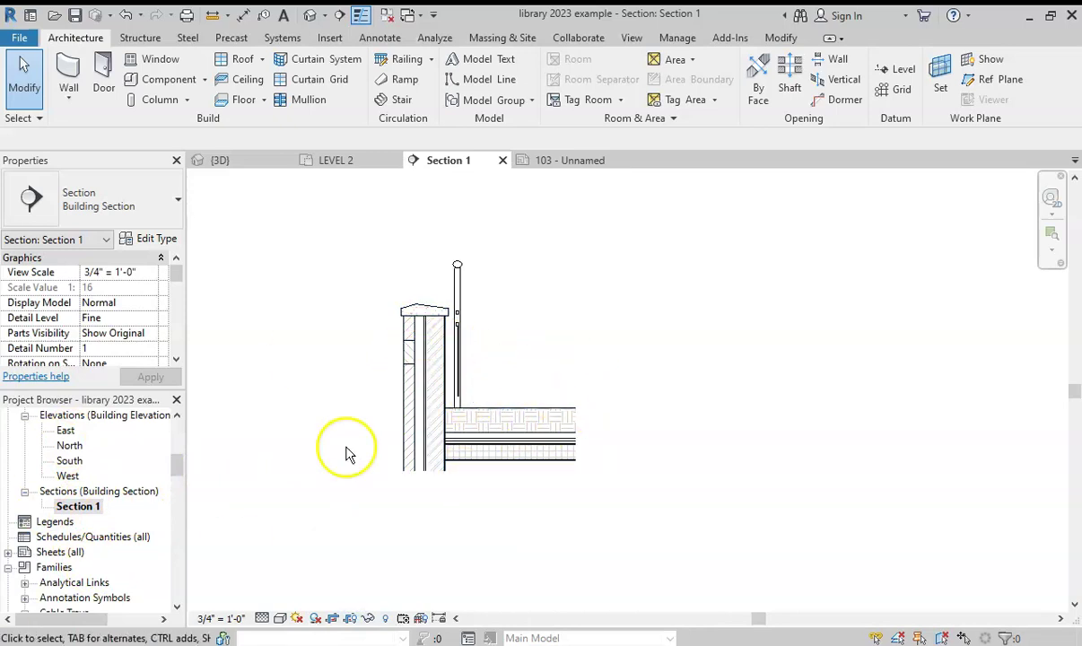
middle_click_drag(342, 466, 466, 474)
scroll(485, 436, "up", 2)
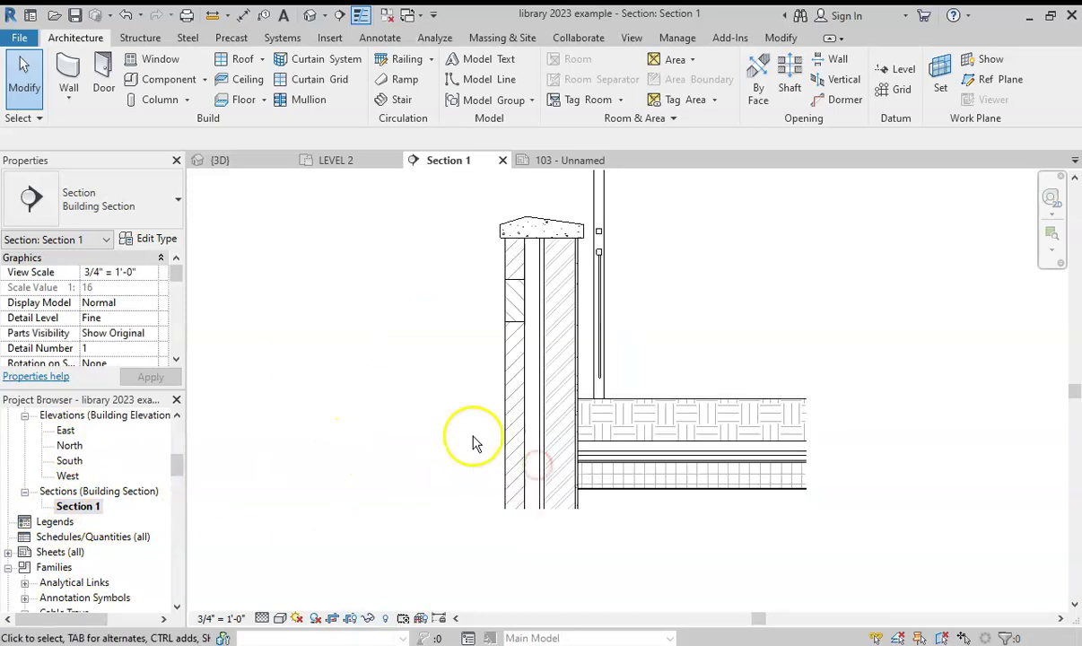
left_click(378, 40)
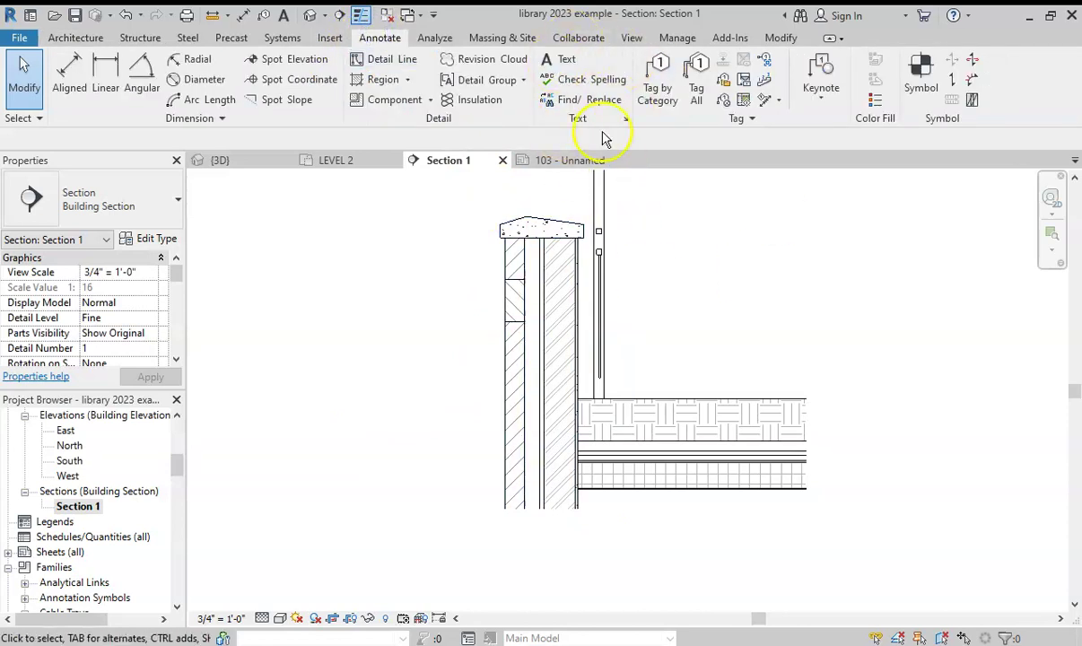
Review the Green Roof type's layers, Earth down to Metal Deck, and close unchanged
left_click(746, 405)
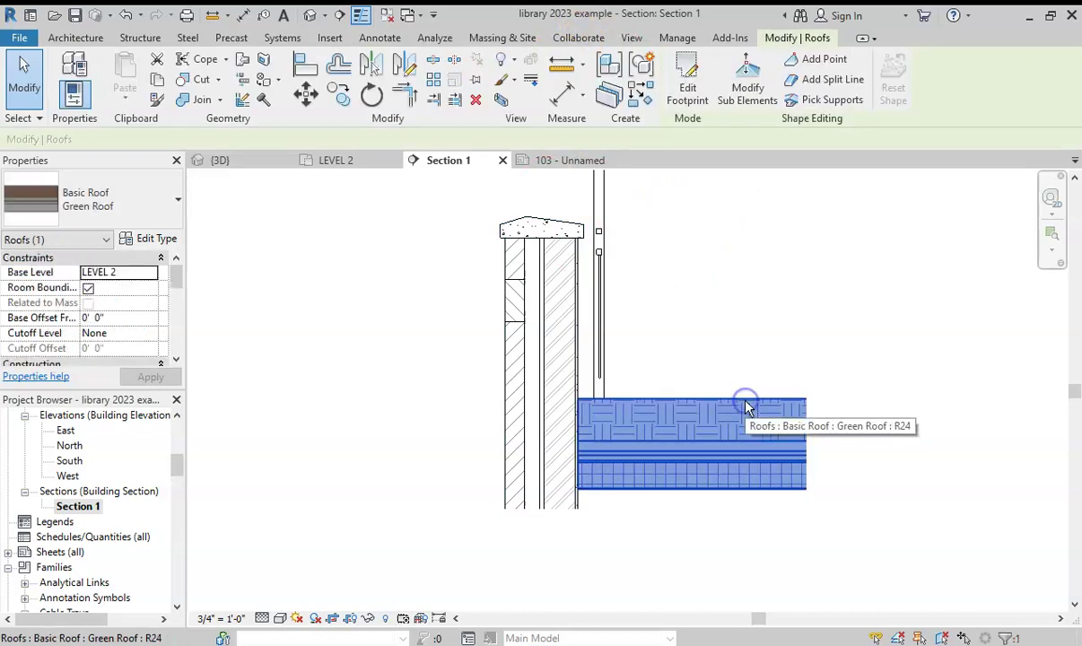
left_click(148, 251)
left_click(602, 269)
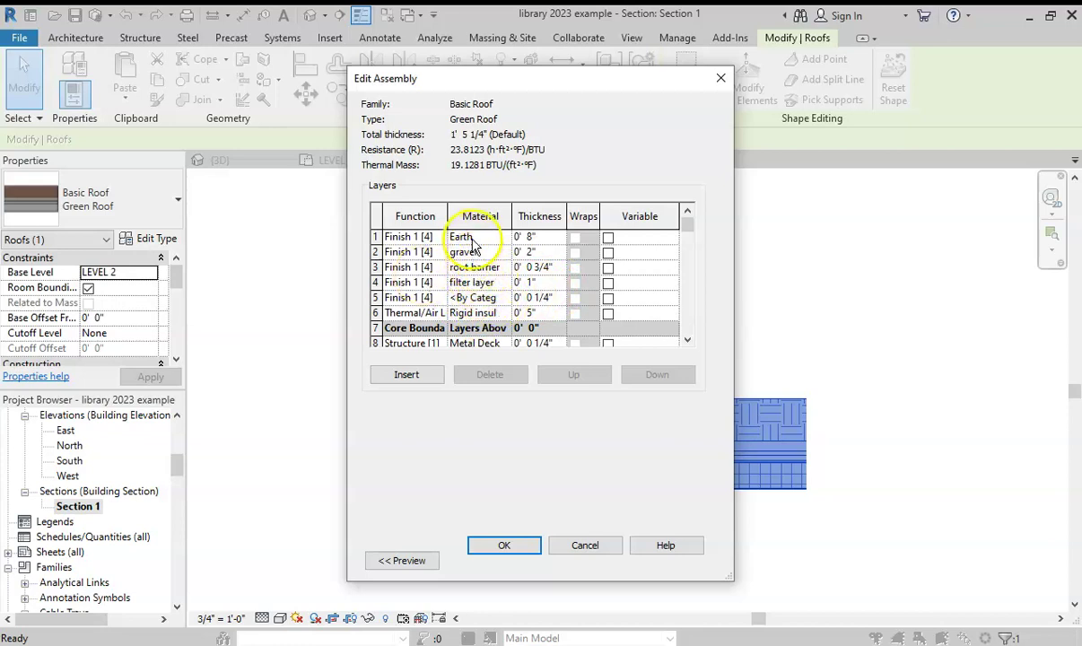
left_click(719, 81)
left_click(715, 74)
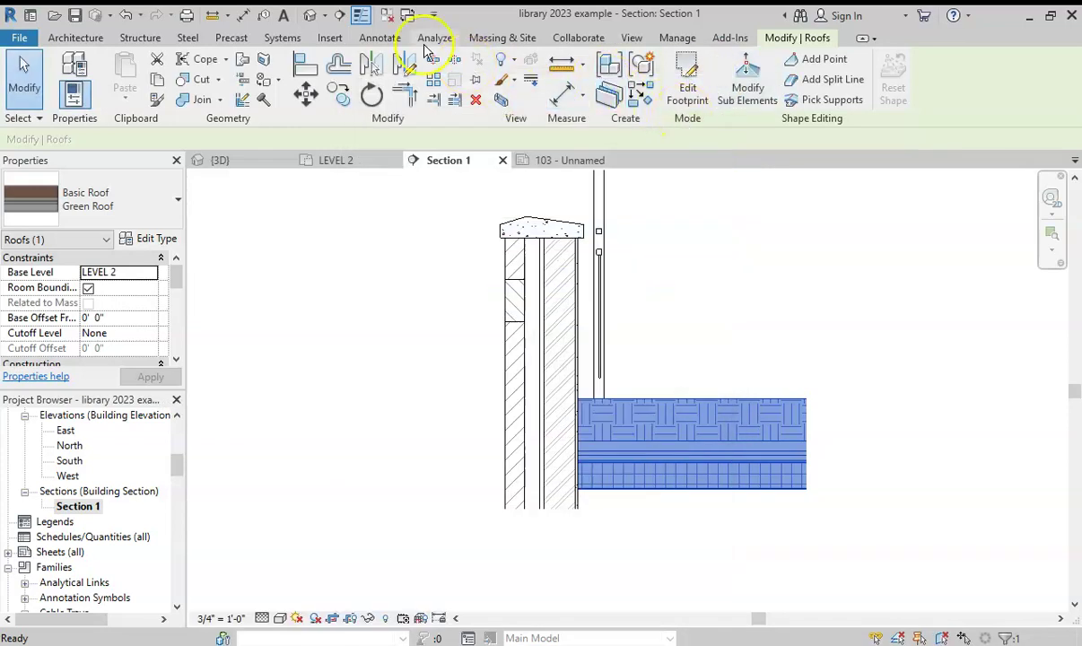
Start a 3/32" Arial text note and place the first note left of the wall
left_click(366, 37)
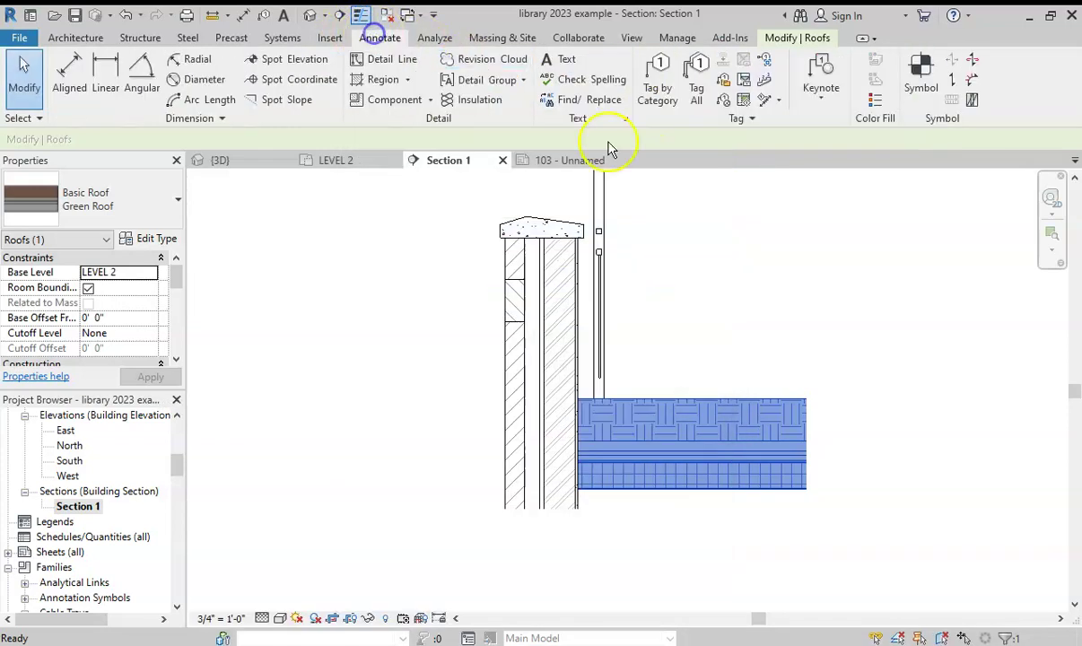
left_click(561, 59)
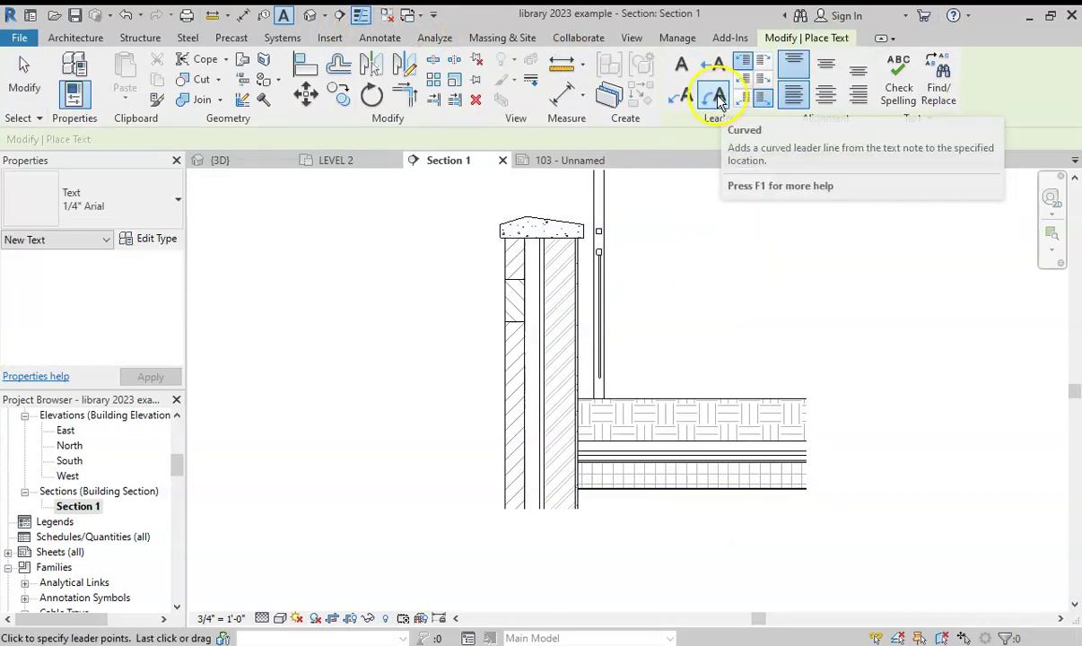
left_click(113, 208)
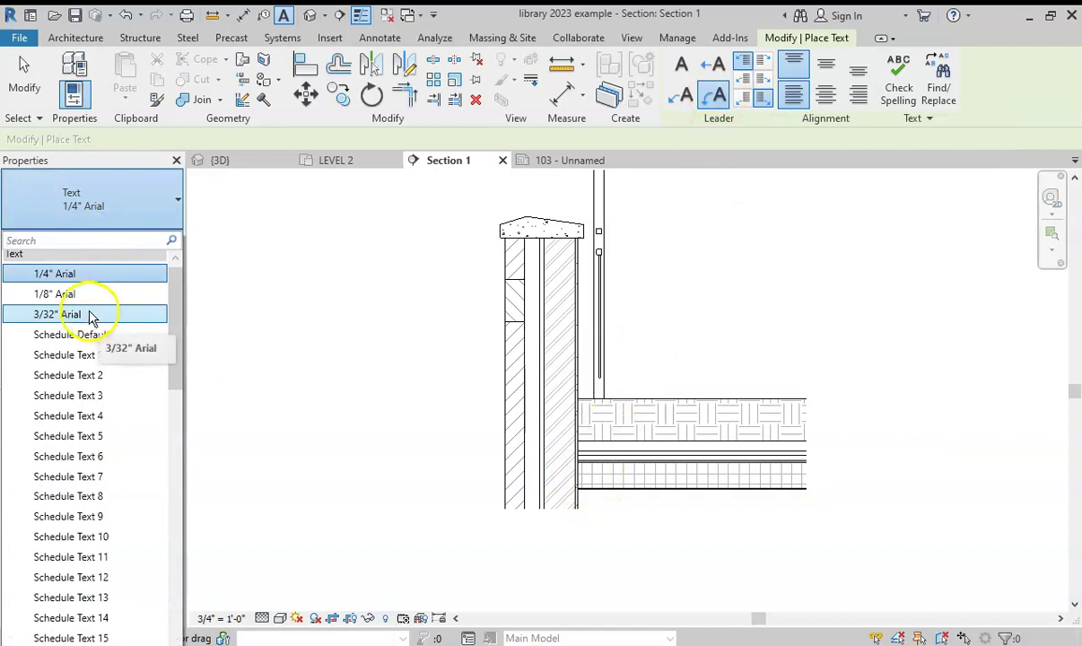
left_click(72, 315)
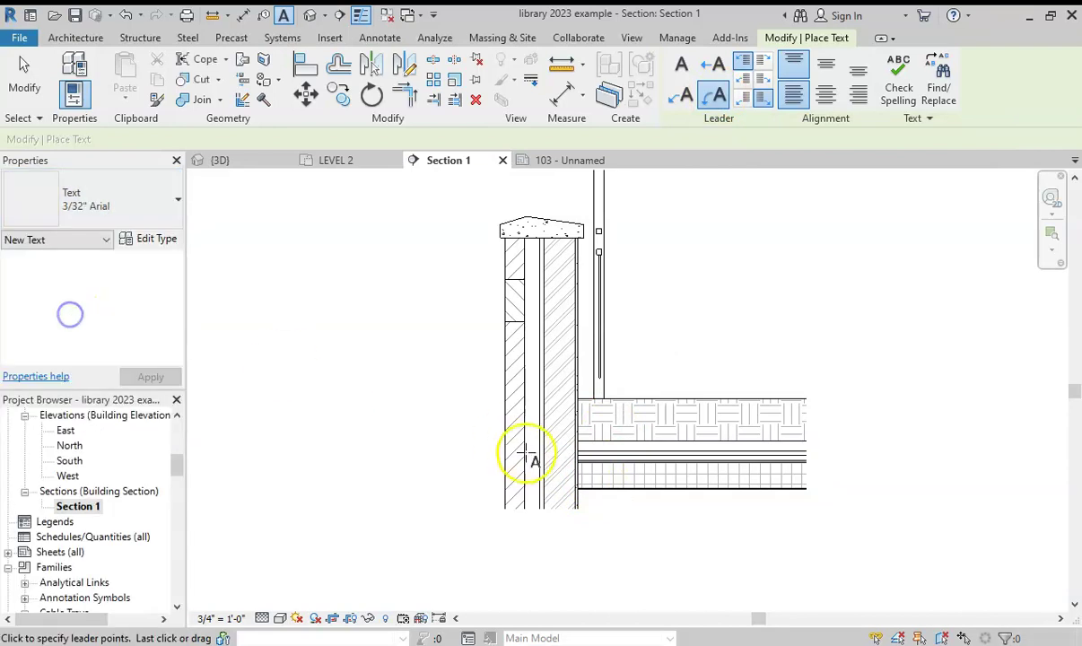
left_click(384, 446)
left_click(405, 518)
Add the note 'eratgag' with a leader pointing into a roof layer
scroll(583, 457, "up", 5)
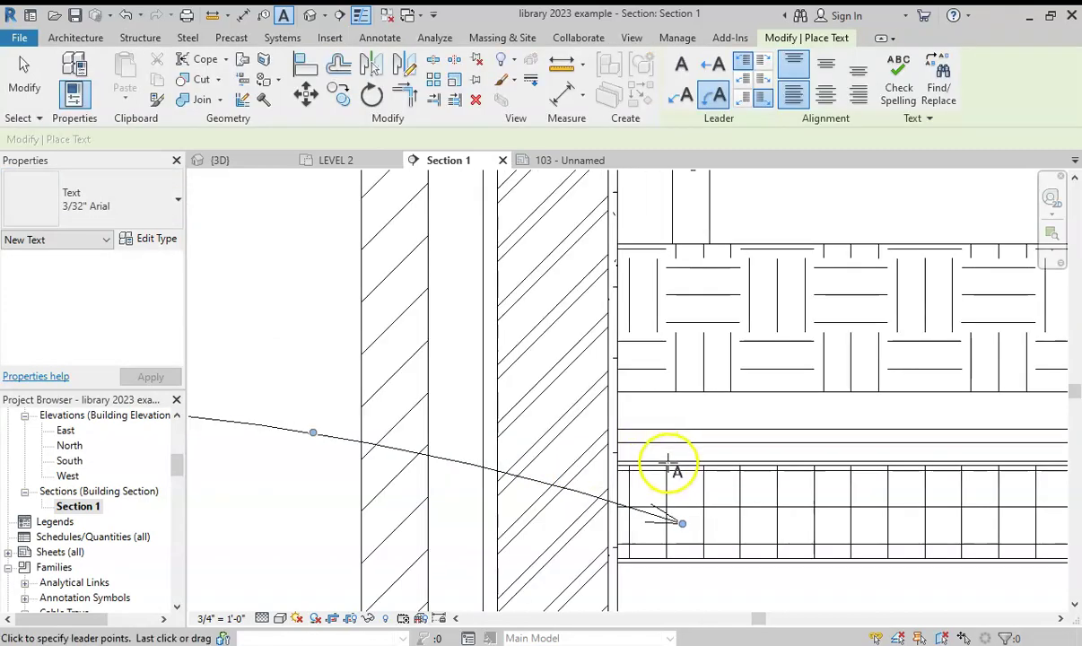
left_click(667, 460)
scroll(502, 471, "down", 3)
middle_click_drag(516, 481, 773, 483)
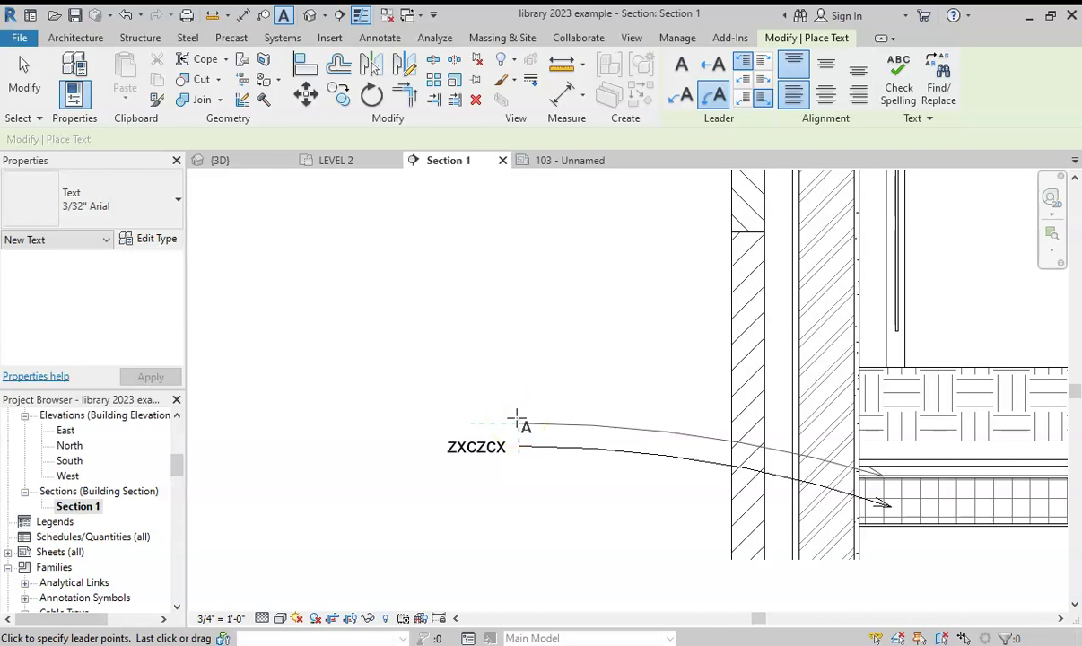
left_click(517, 417)
type("eratgag")
left_click(646, 372)
Add the note 'afgfdg' with a leader into the roof, then start a leader from the railing
left_click(879, 468)
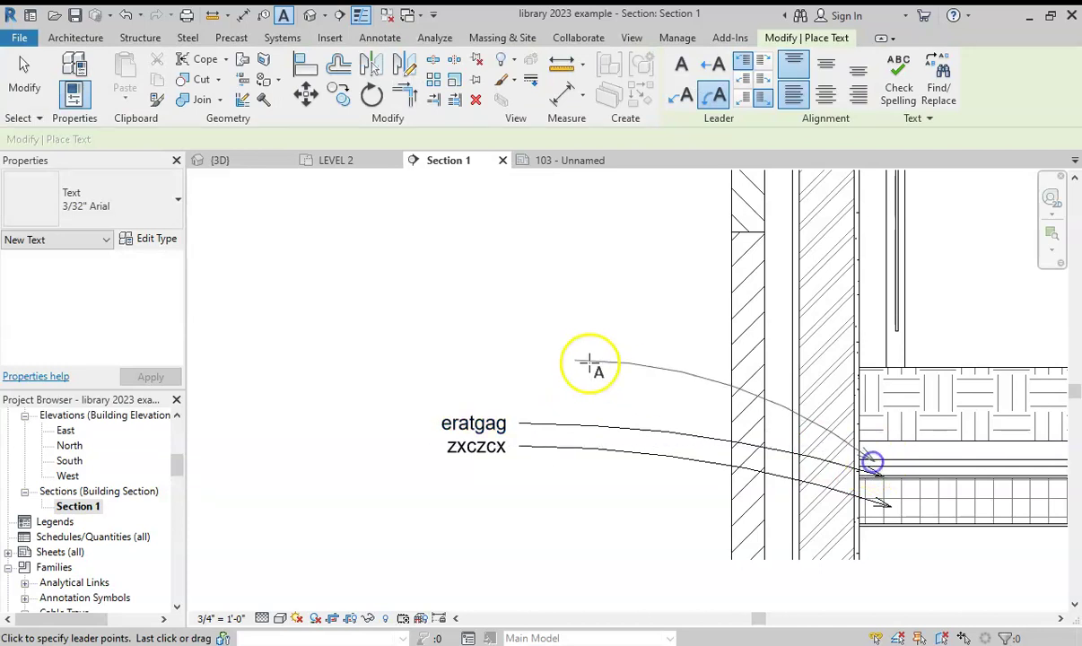
left_click(514, 398)
type("afgfdg")
left_click(580, 321)
scroll(576, 323, "down", 5)
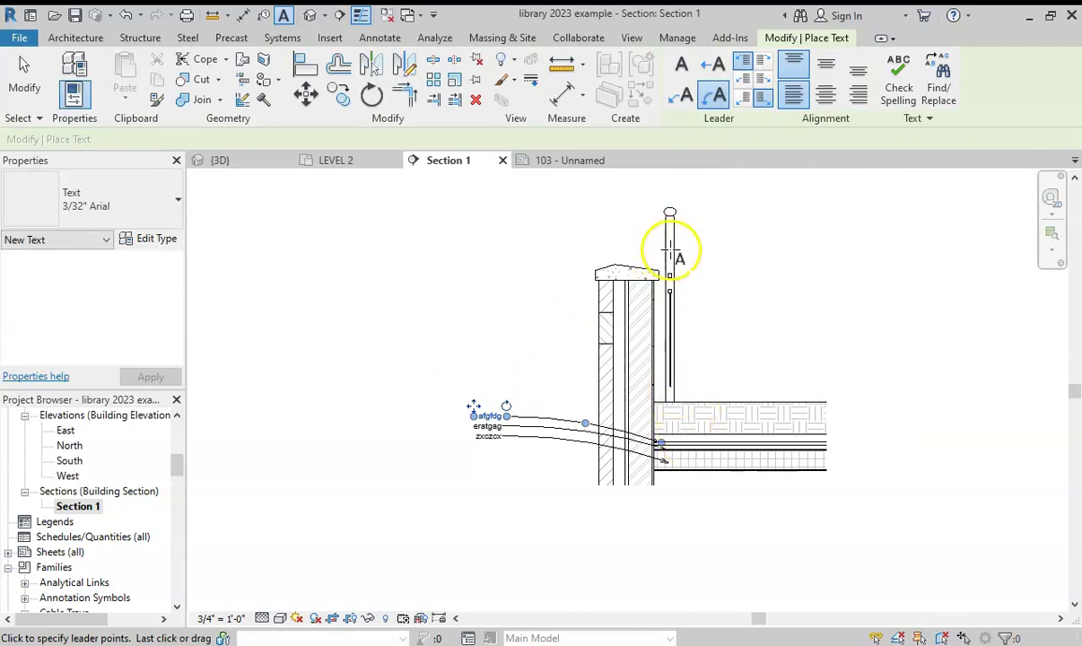
left_click(670, 364)
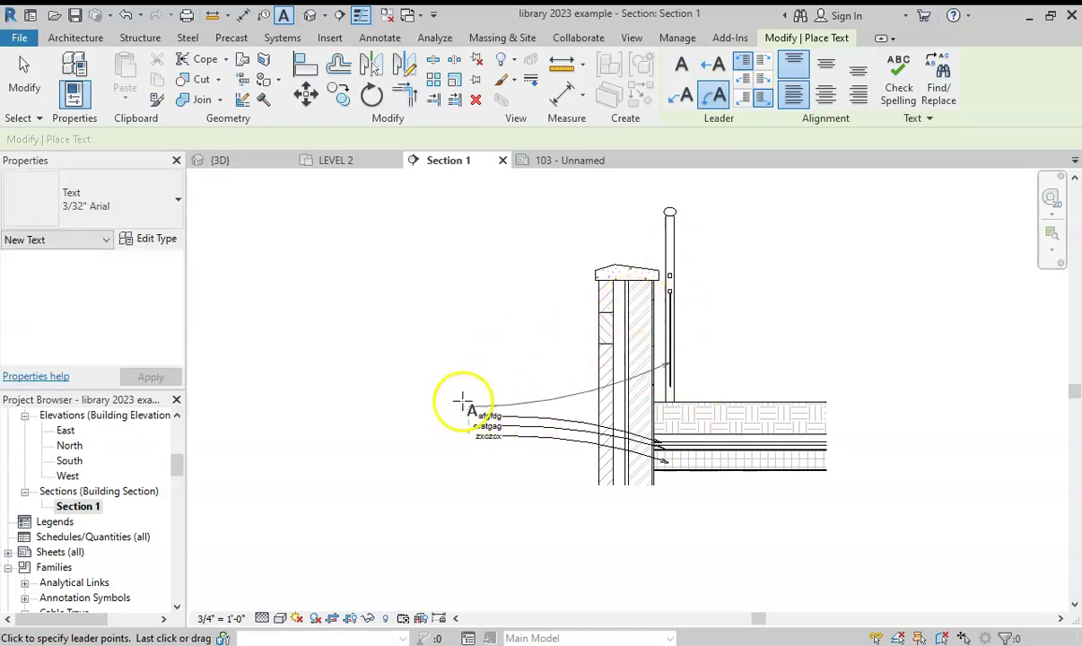
Rename Section 1 to Green Roof Section and open the default {3D} view
key("Escape")
key("Escape")
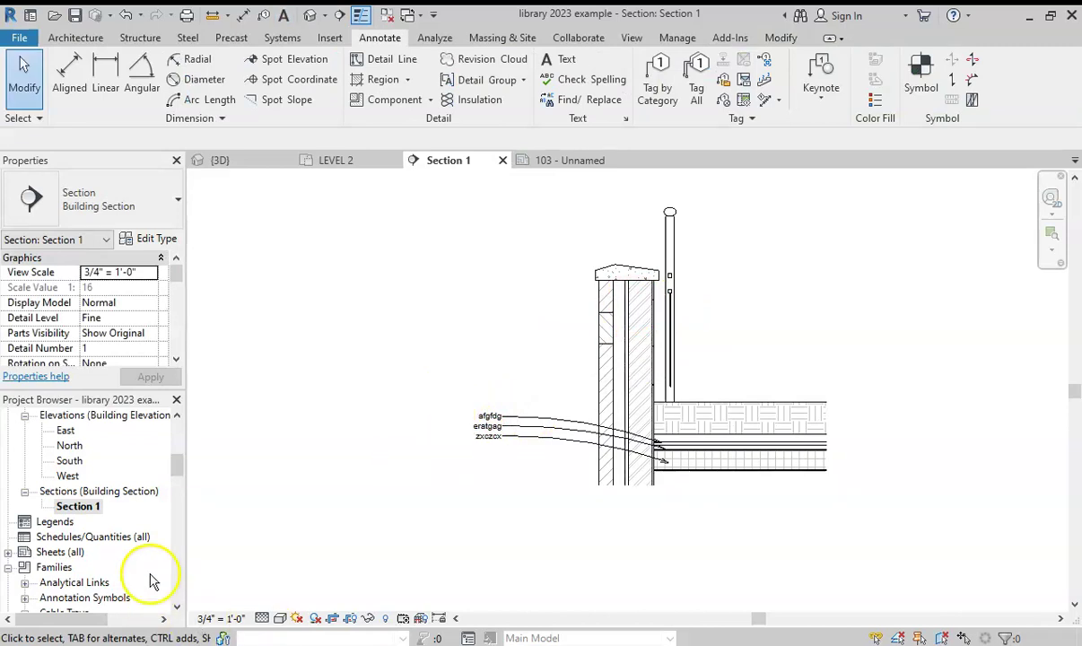
scroll(886, 397, "down", 1)
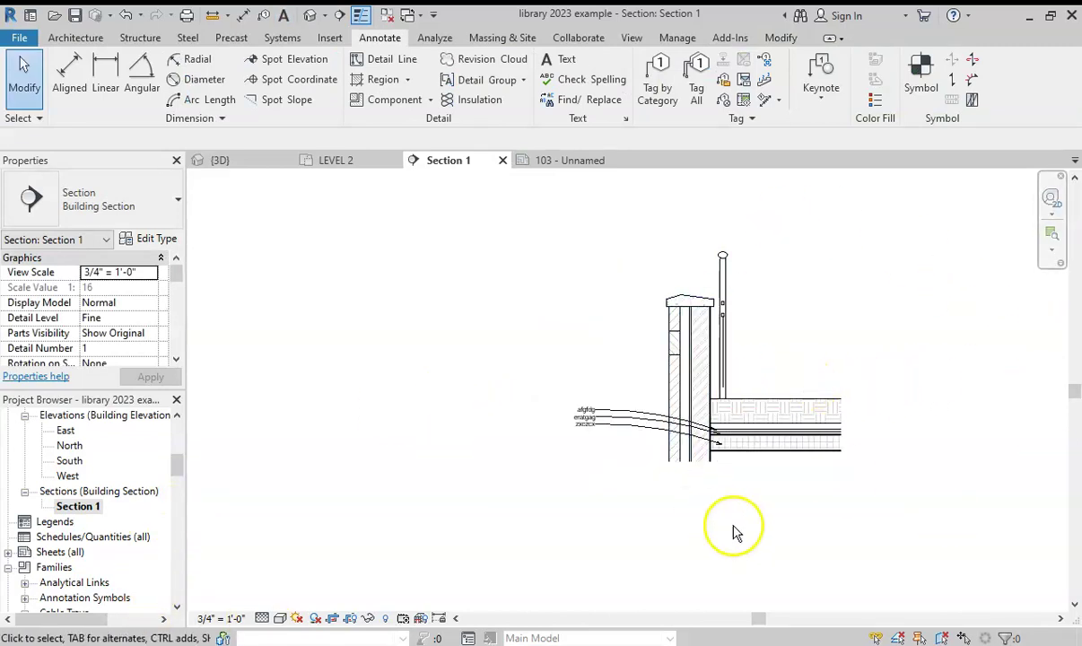
scroll(152, 476, "down", 2)
right_click(77, 449)
left_click(105, 303)
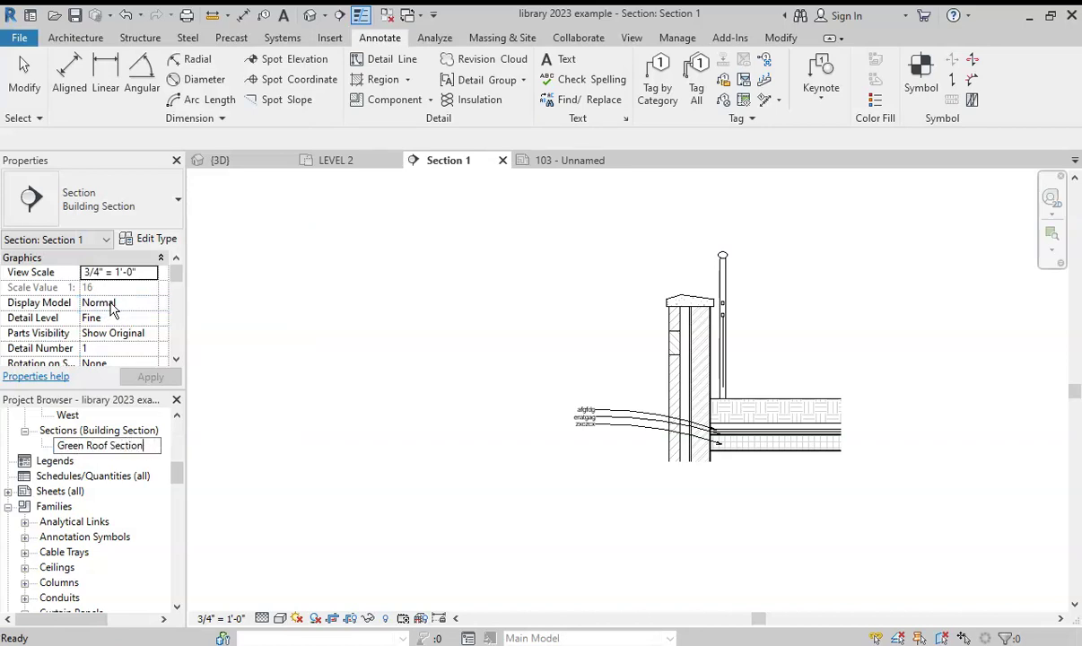
left_click(342, 296)
left_click_drag(180, 471, 181, 428)
left_click(312, 16)
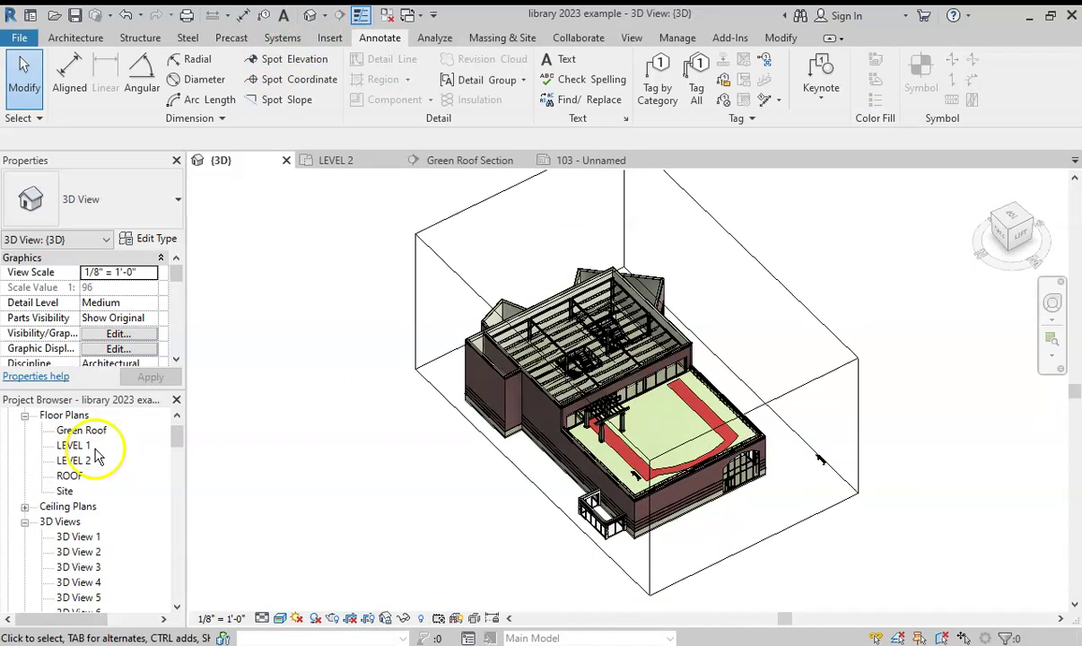
Place a new camera on the LEVEL 2 plan, setting its eye and target points
scroll(105, 485, "up", 1)
double_click(74, 491)
scroll(507, 481, "down", 4)
middle_click_drag(640, 262, 632, 346)
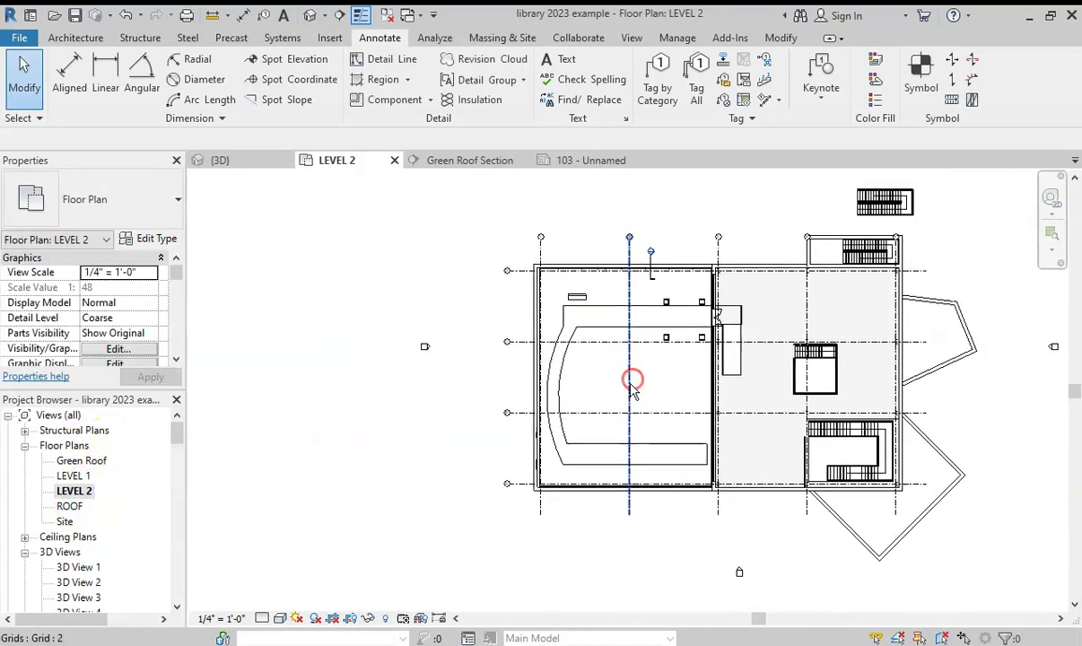
left_click(329, 20)
left_click(339, 59)
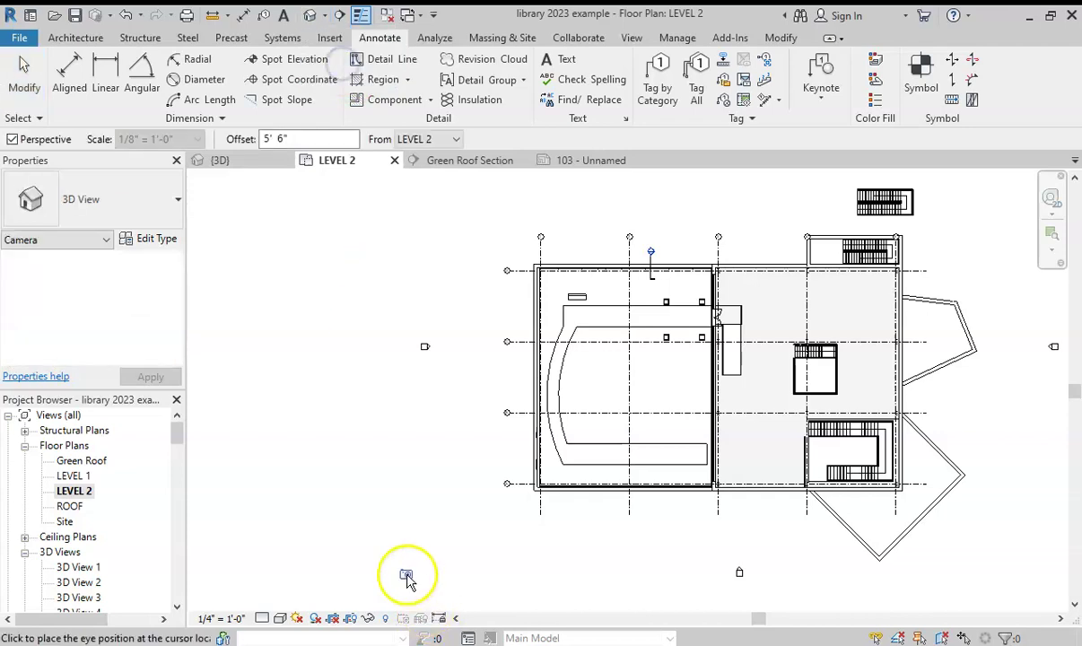
left_click(407, 577)
left_click(737, 285)
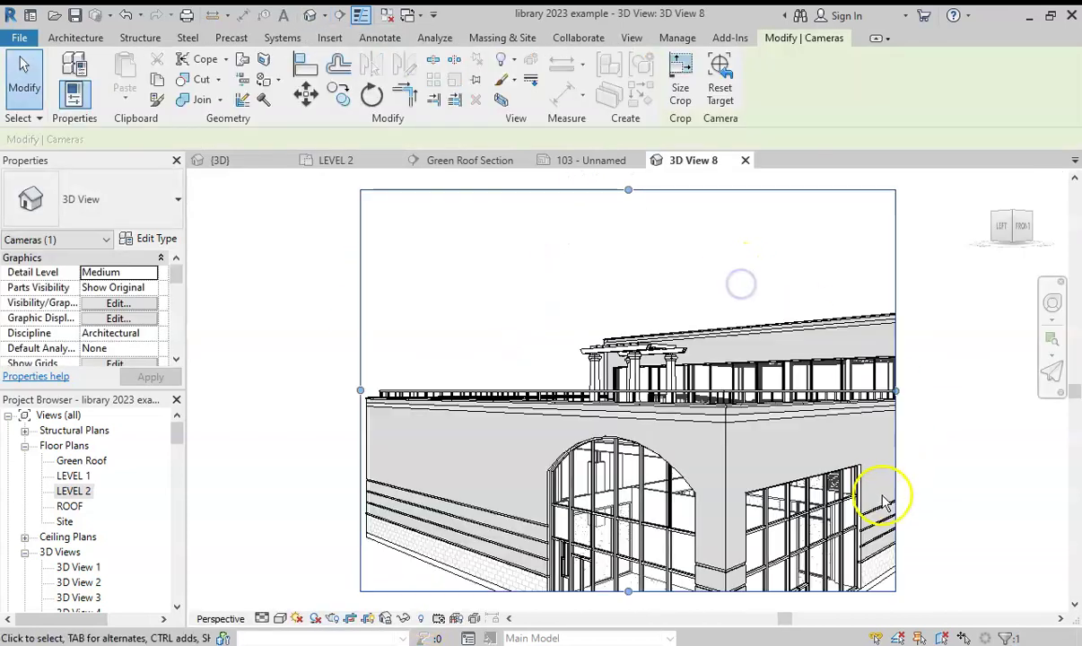
Orbit the camera view down onto the roof terrace and tighten its crop around the roof
scroll(883, 503, "down", 2)
middle_click_drag(869, 483, 894, 346)
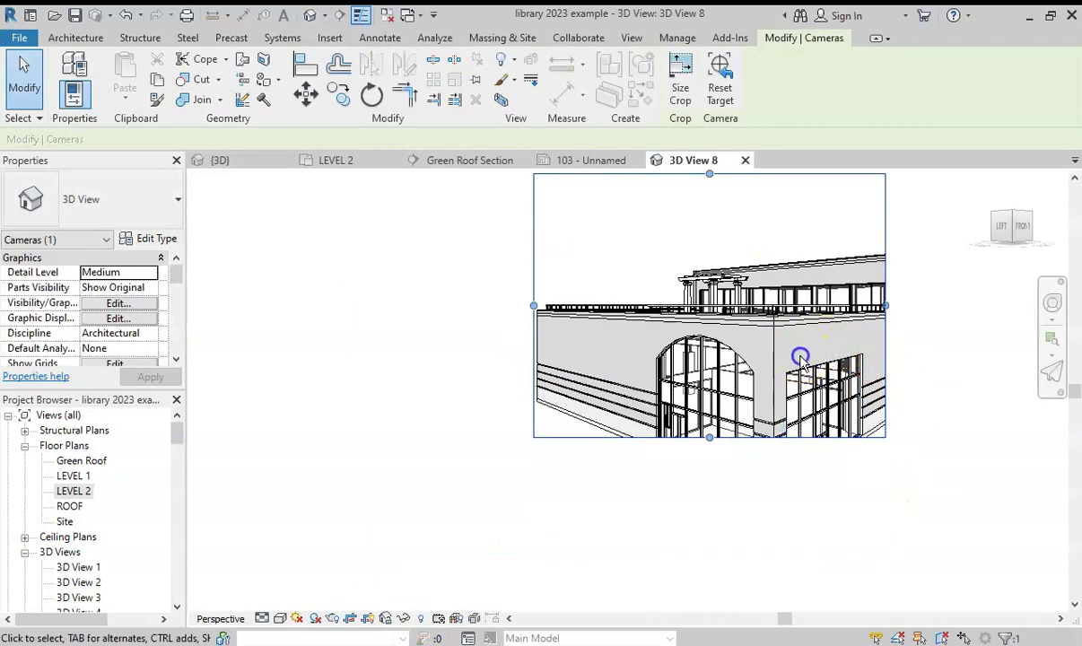
middle_click_drag(801, 359, 834, 314, "shift")
left_click(833, 312)
middle_click_drag(879, 266, 846, 353, "shift")
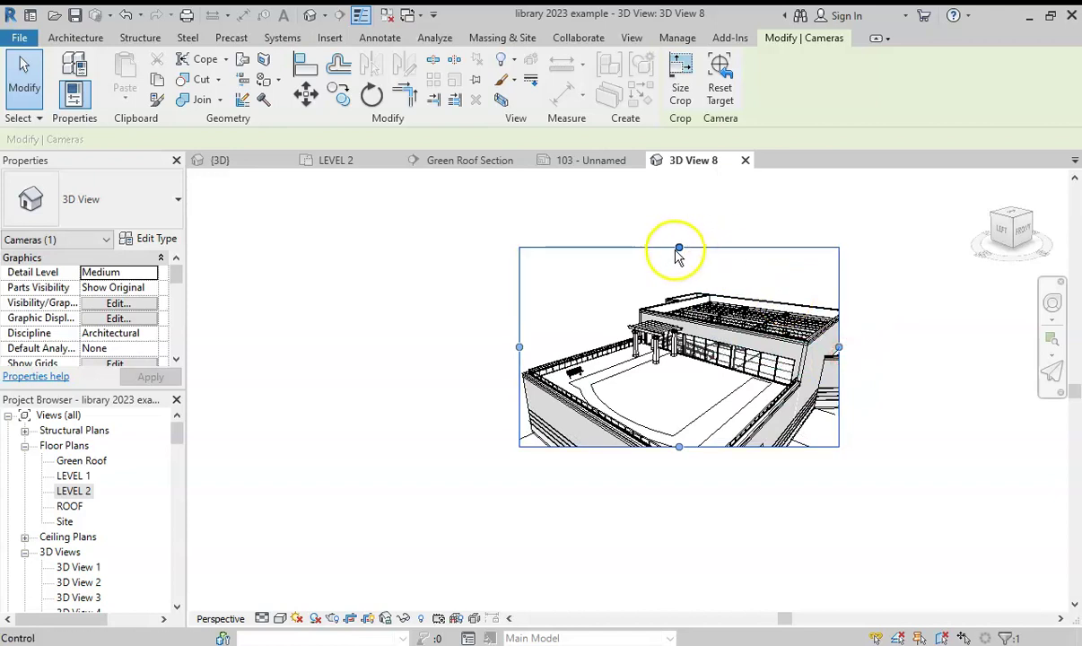
left_click_drag(678, 248, 679, 309)
middle_click_drag(725, 398, 689, 294)
left_click_drag(638, 336, 637, 382)
scroll(588, 354, "up", 2)
Set the visual style to Realistic and begin renaming 3D View 8
left_click(280, 618)
left_click(339, 597)
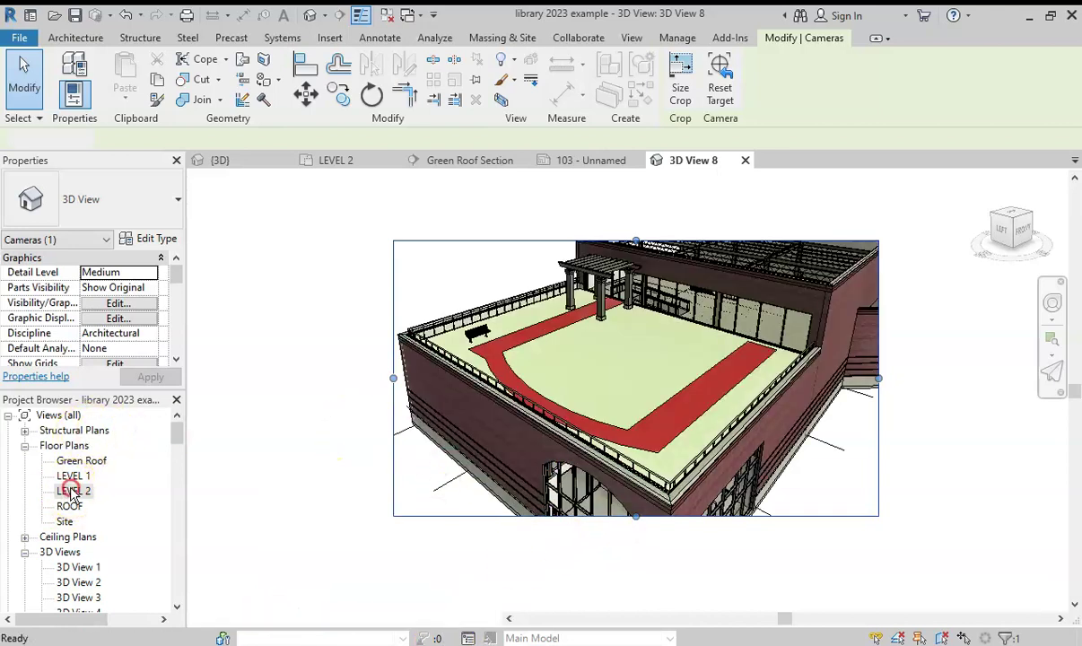
right_click(74, 491)
key("Escape")
scroll(101, 538, "down", 2)
right_click(81, 567)
left_click(135, 428)
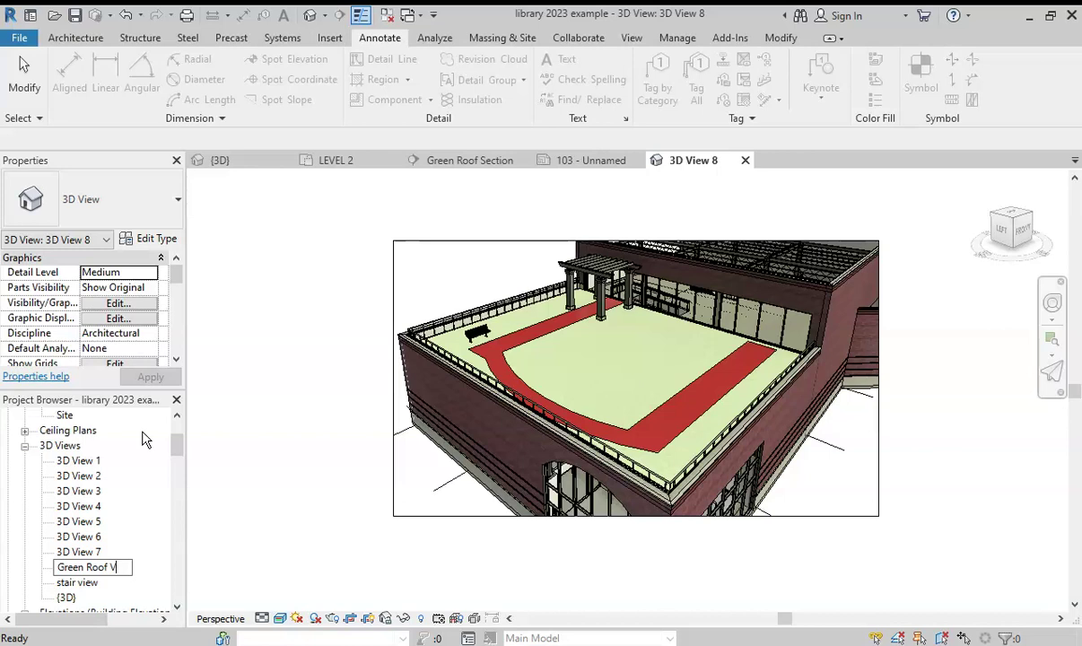
Commit the name Green Roof View 1 and open sheet 103 from the Project Browser
left_click(155, 448)
scroll(128, 574, "down", 8)
scroll(90, 592, "down", 2)
scroll(86, 592, "up", 5)
left_click(60, 476)
double_click(63, 477)
double_click(74, 491)
Place Green Roof View 1 in sheet 103's upper left, beside the green roof section
left_click_drag(174, 470, 176, 452)
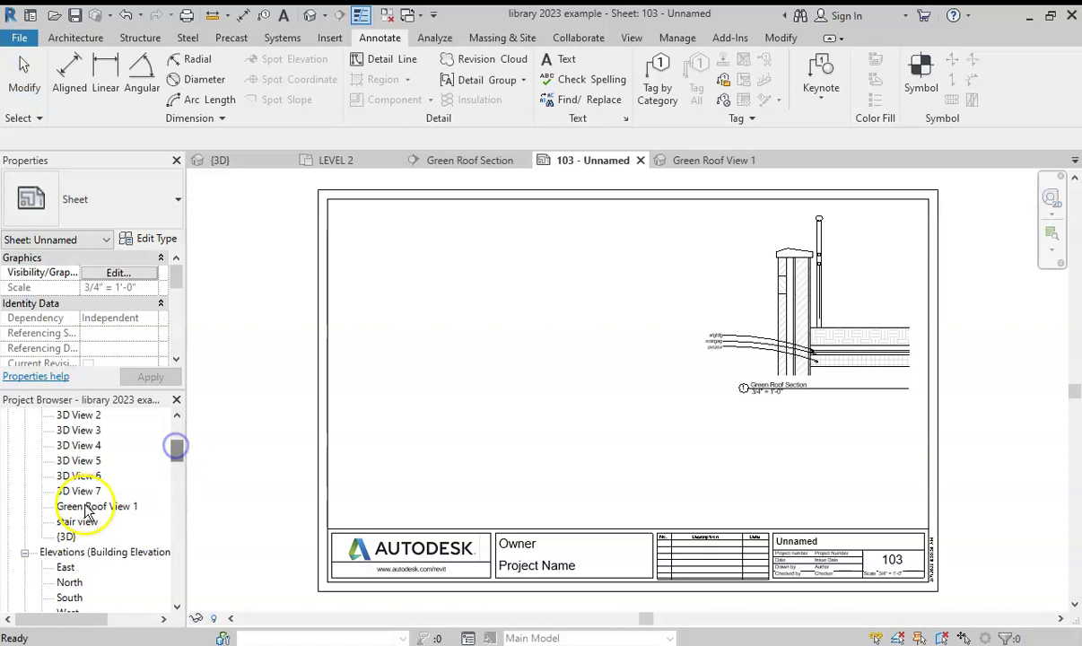
left_click_drag(89, 507, 502, 287)
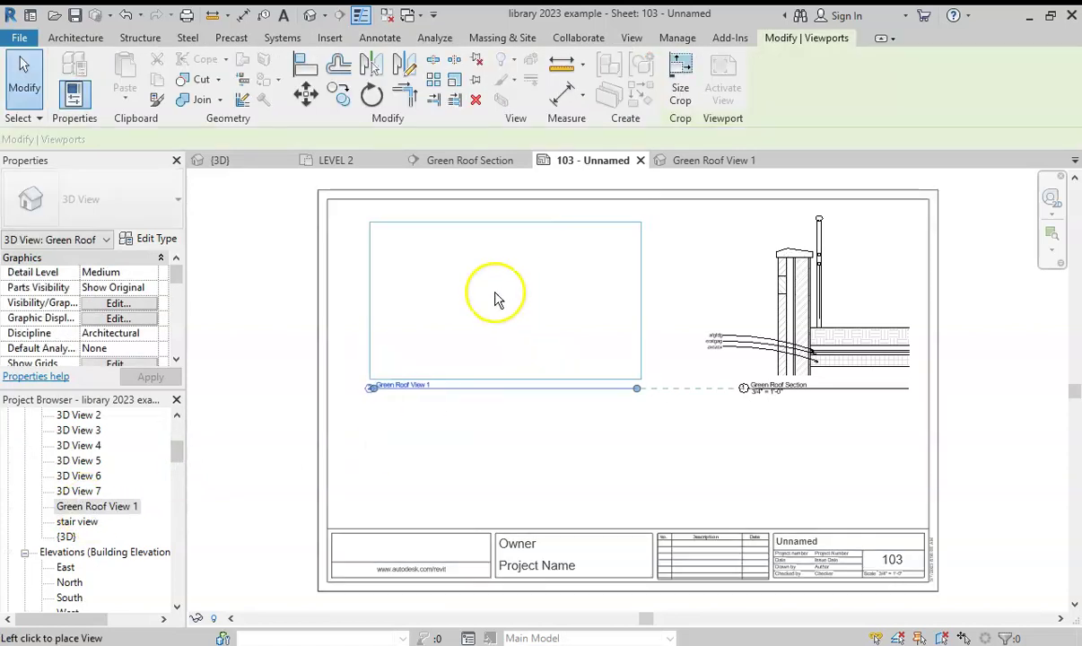
left_click(477, 289)
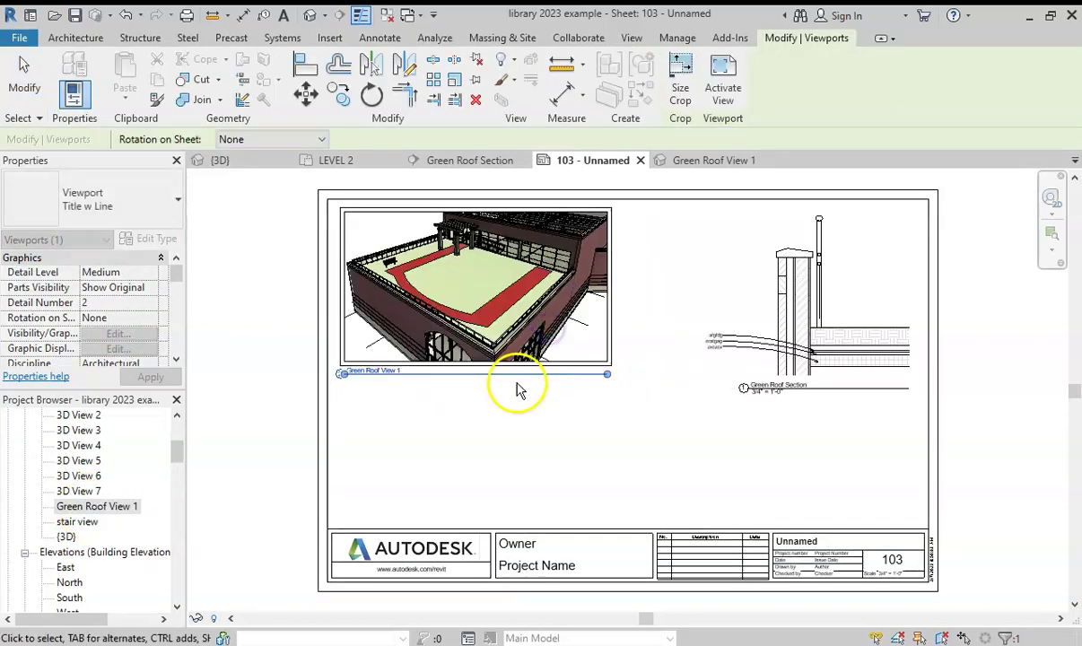
scroll(105, 513, "up", 5)
From the LEVEL 2 floor plan, create a camera view aimed at the ramp
left_click(72, 492)
double_click(72, 493)
middle_click_drag(749, 425, 401, 496)
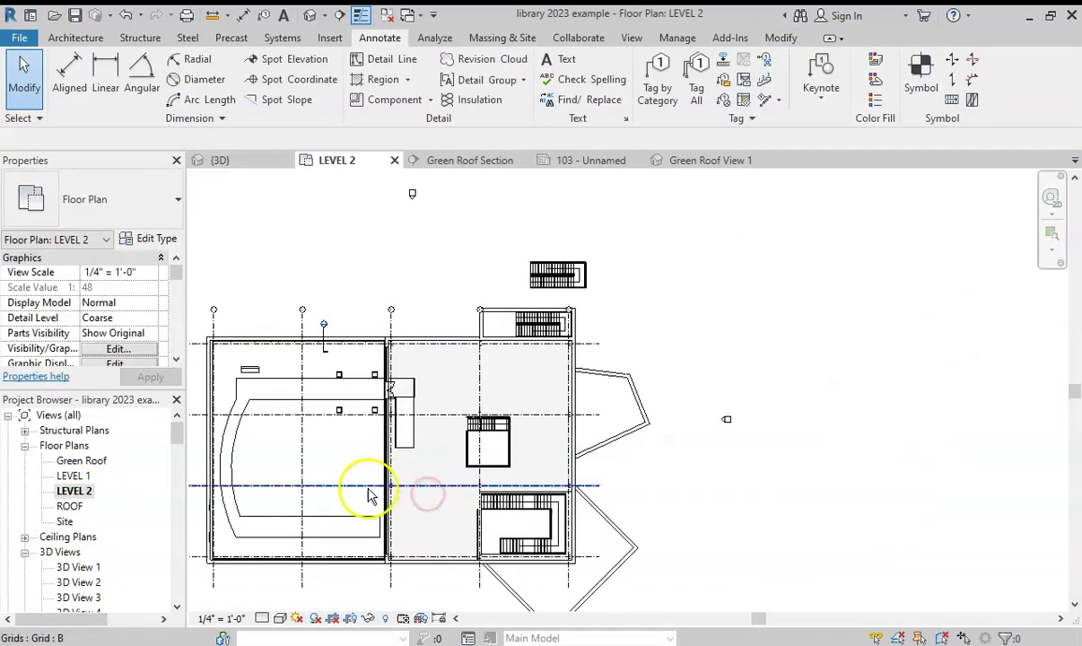
left_click(325, 16)
left_click(328, 56)
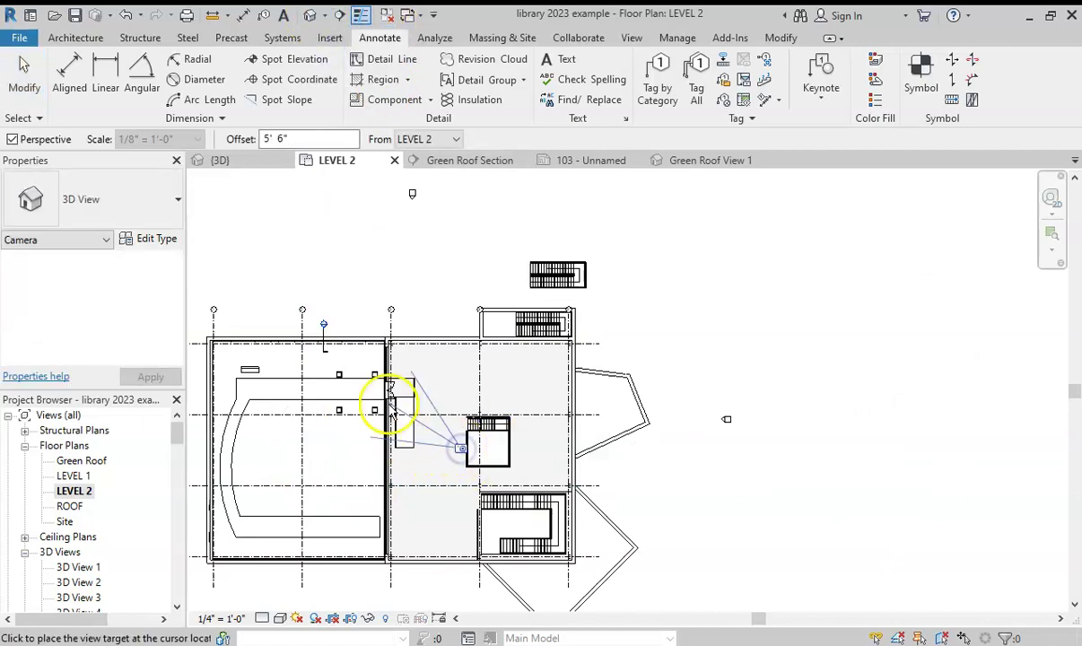
left_click(349, 382)
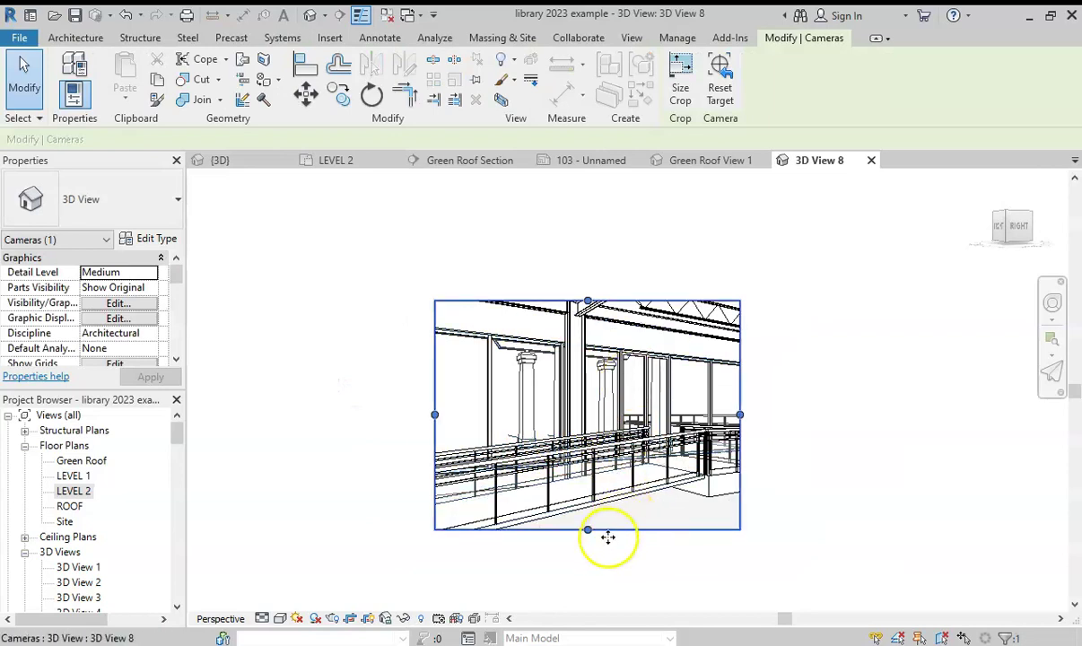
Extend the camera crop down, left and right, and set the Realistic visual style
left_click_drag(587, 530, 588, 599)
left_click_drag(429, 451, 352, 449)
left_click_drag(741, 453, 824, 449)
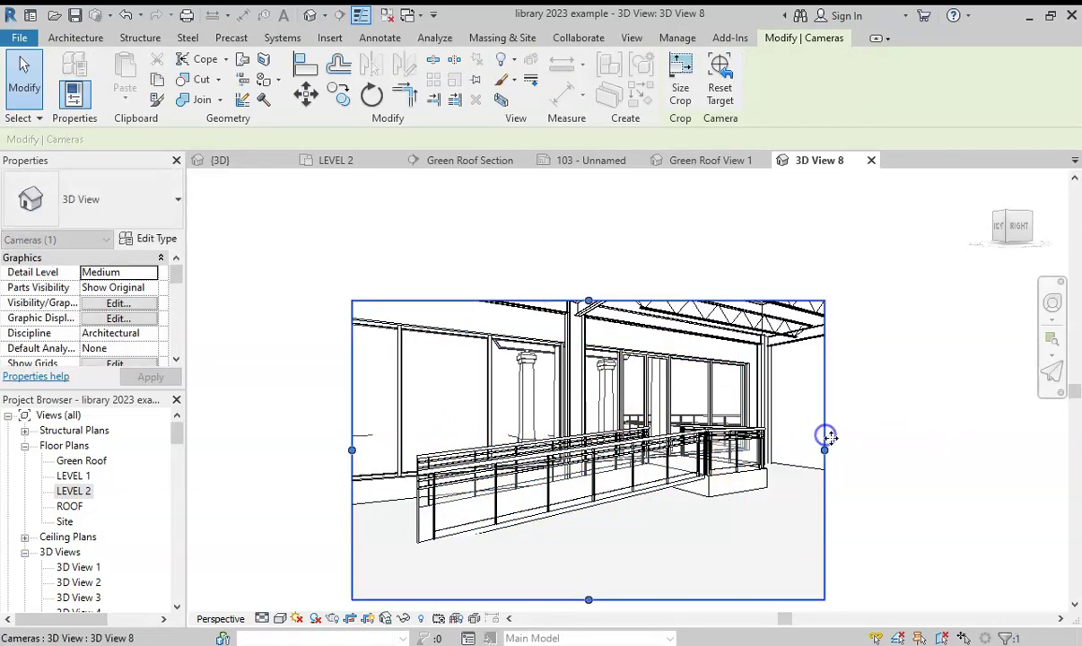
left_click(280, 619)
left_click(306, 596)
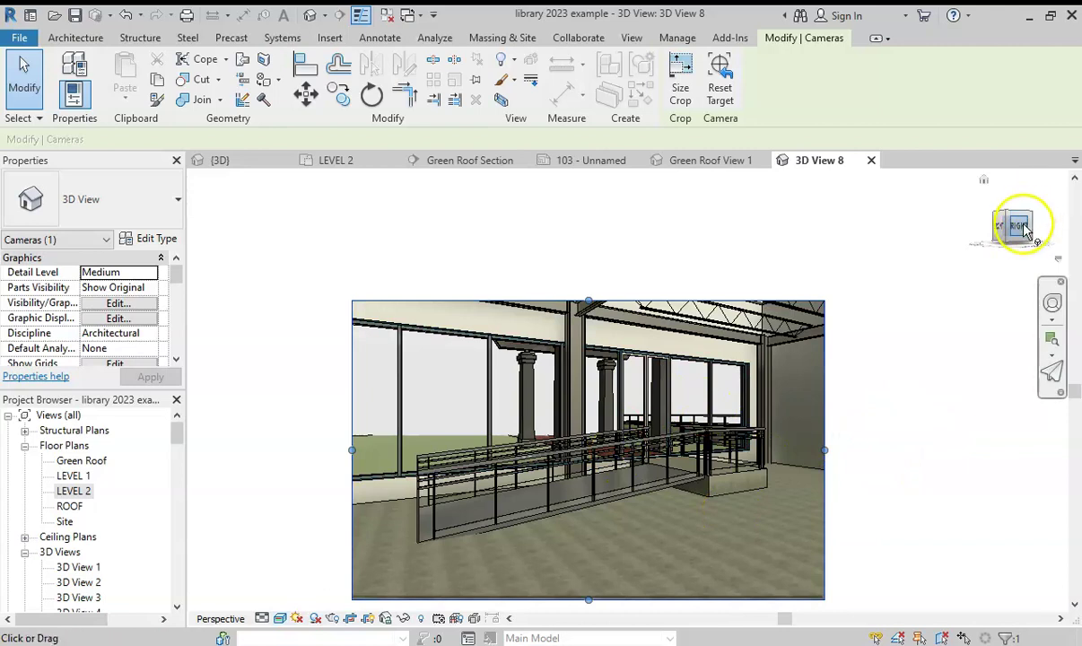
Orbit slightly to reframe the ramp, then reopen sheet 103
mouse_move(1025, 229)
left_mouse_down()
mouse_move(1041, 256)
mouse_move(1026, 234)
left_mouse_up()
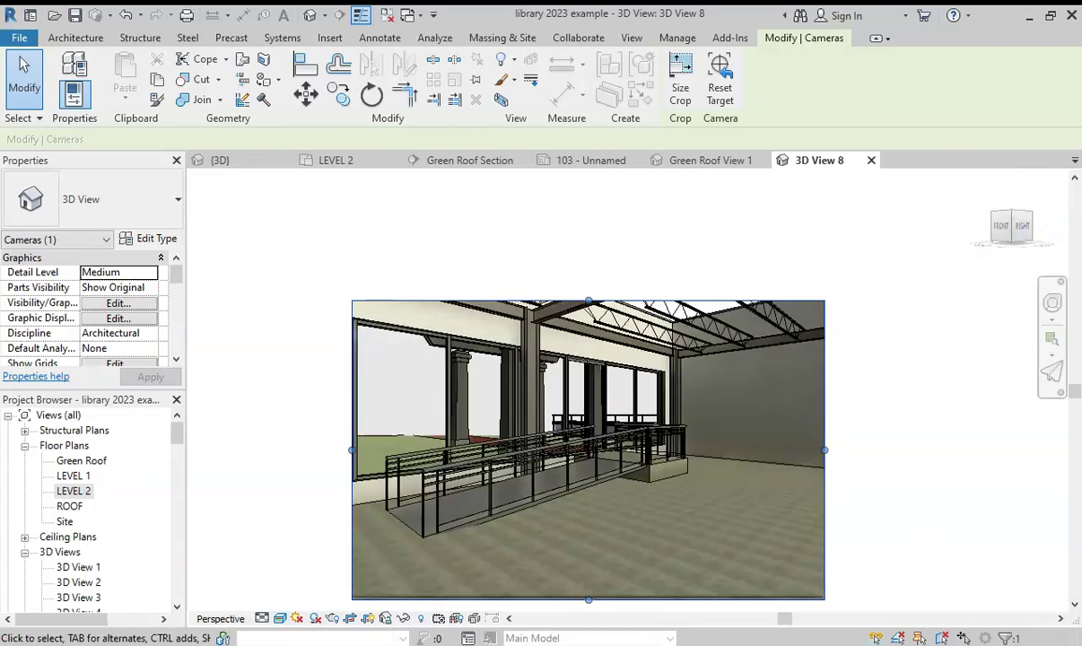
scroll(60, 567, "down", 6)
scroll(83, 527, "down", 3)
double_click(81, 491)
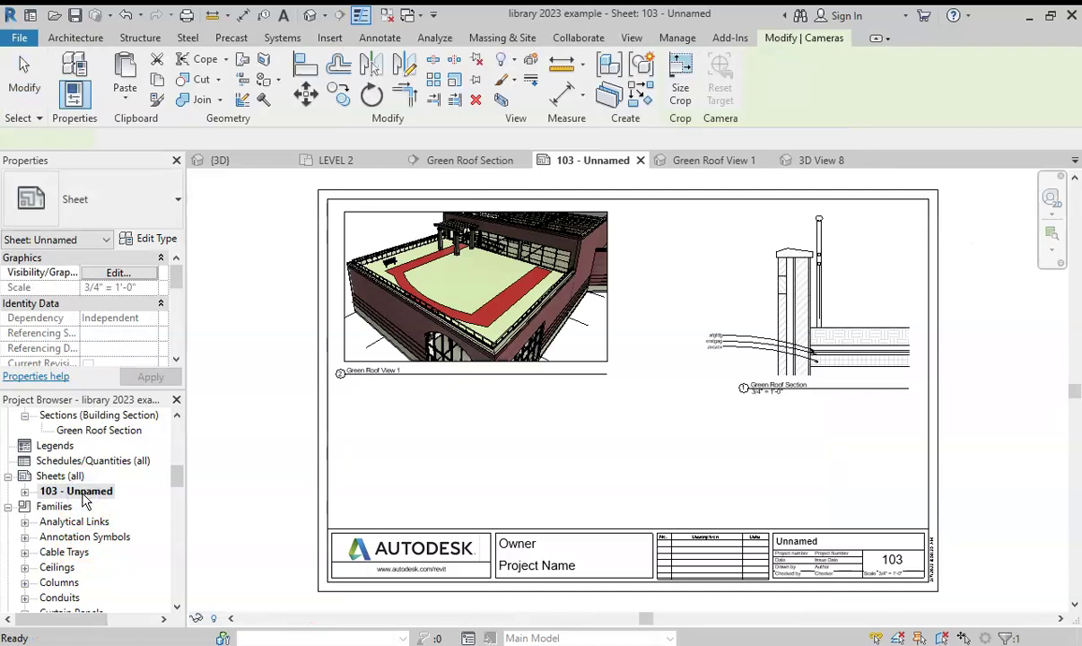
Open 3D View 8 and rename it to Interior Green Roof Ramp
scroll(108, 524, "up", 5)
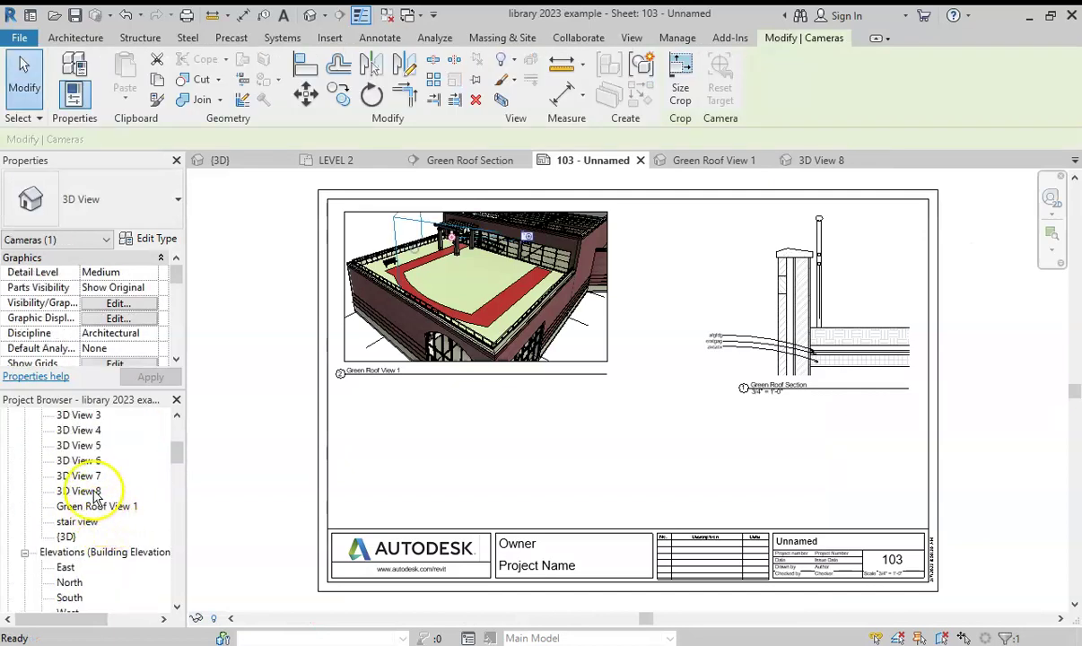
double_click(81, 490)
right_click(92, 494)
left_click(227, 349)
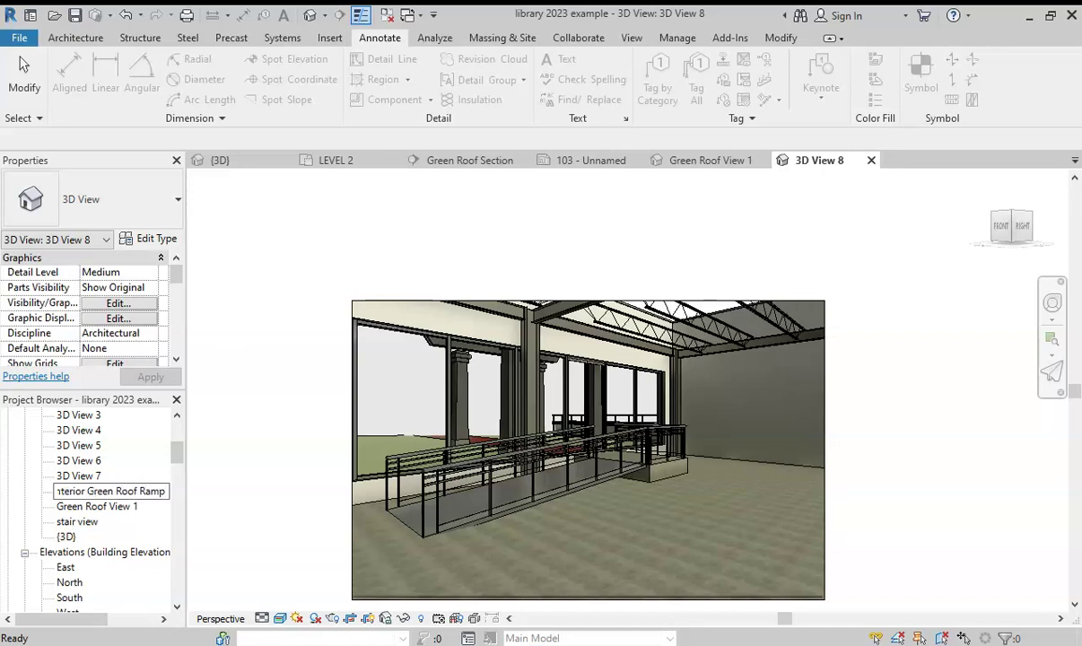
key("Return")
scroll(145, 502, "down", 6)
scroll(139, 534, "down", 2)
scroll(140, 544, "up", 4)
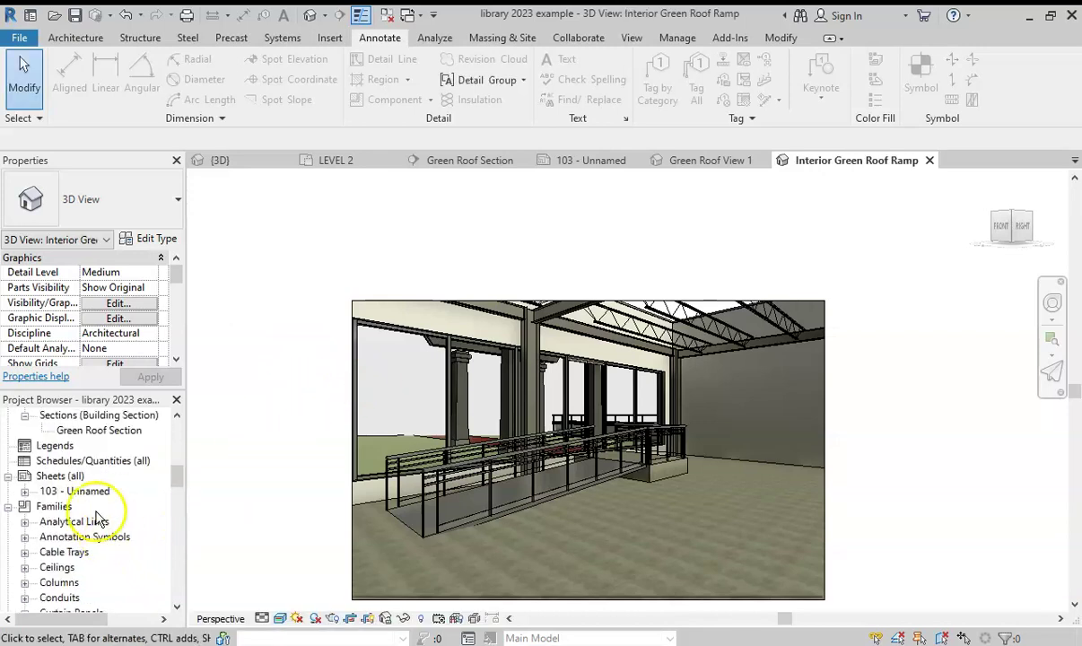
Open sheet 103 and place the Interior Green Roof Ramp view on it
double_click(90, 491)
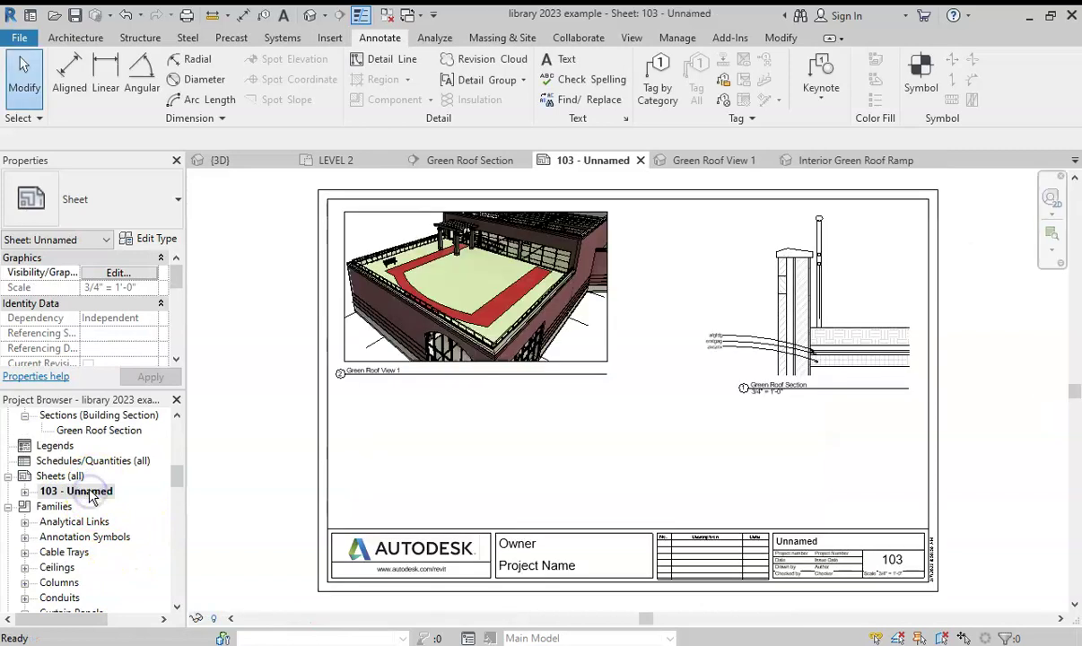
scroll(101, 502, "up", 2)
scroll(100, 503, "up", 4)
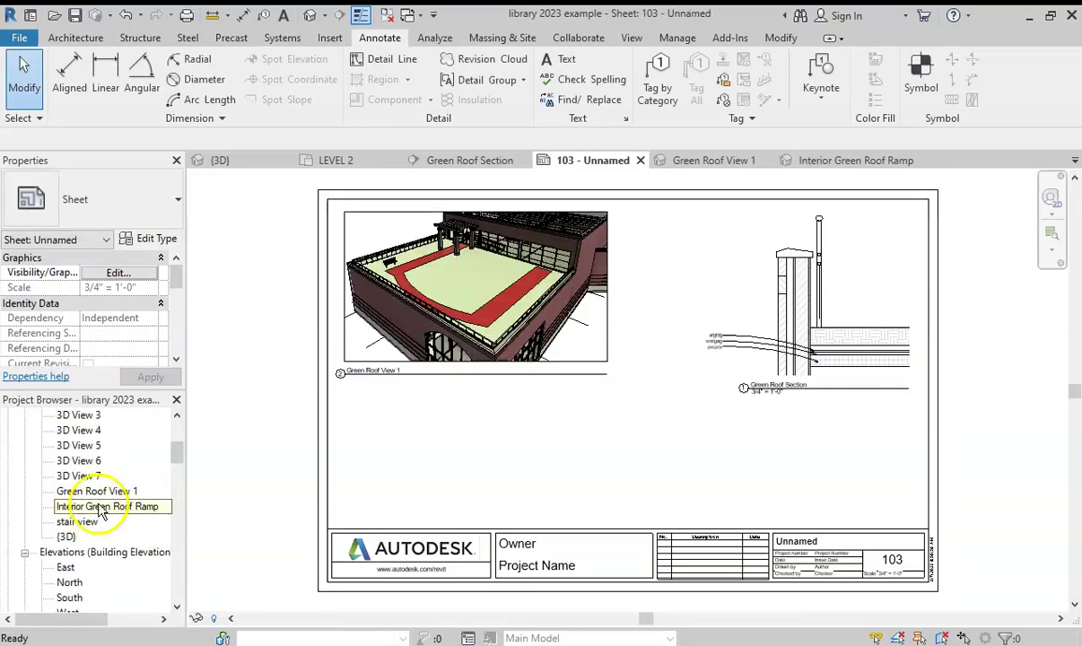
left_click(85, 506)
left_click_drag(345, 457, 417, 425)
left_click(484, 429)
Scale the ramp viewport's crop to 5 inches wide with locked proportions and move it below the roof view
left_click(682, 76)
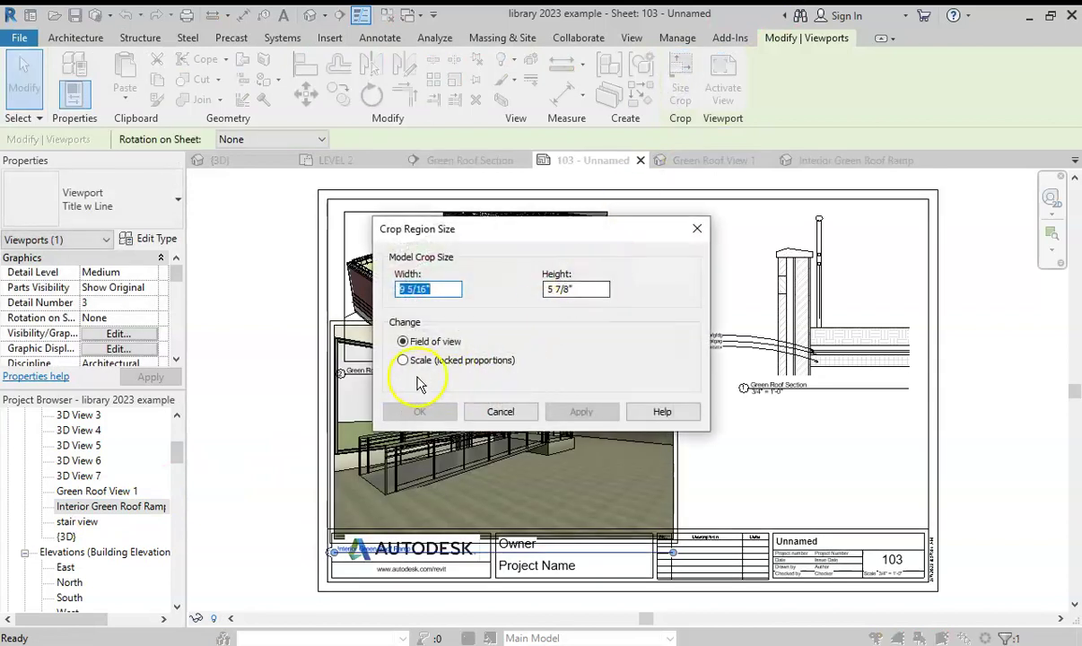
left_click(442, 285)
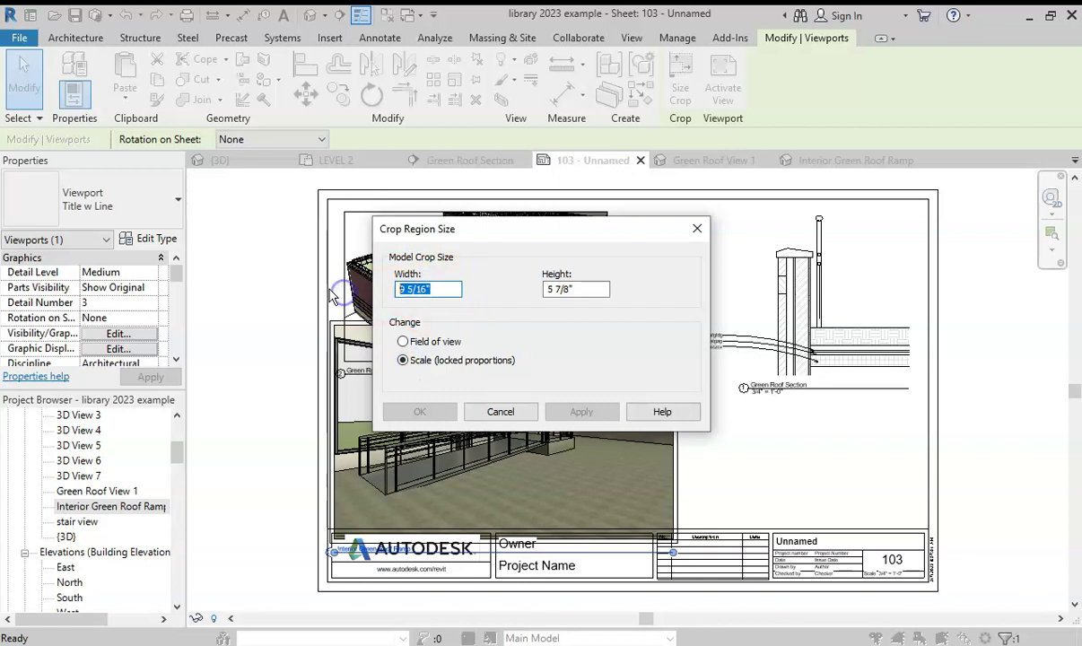
type("5")
left_click(417, 368)
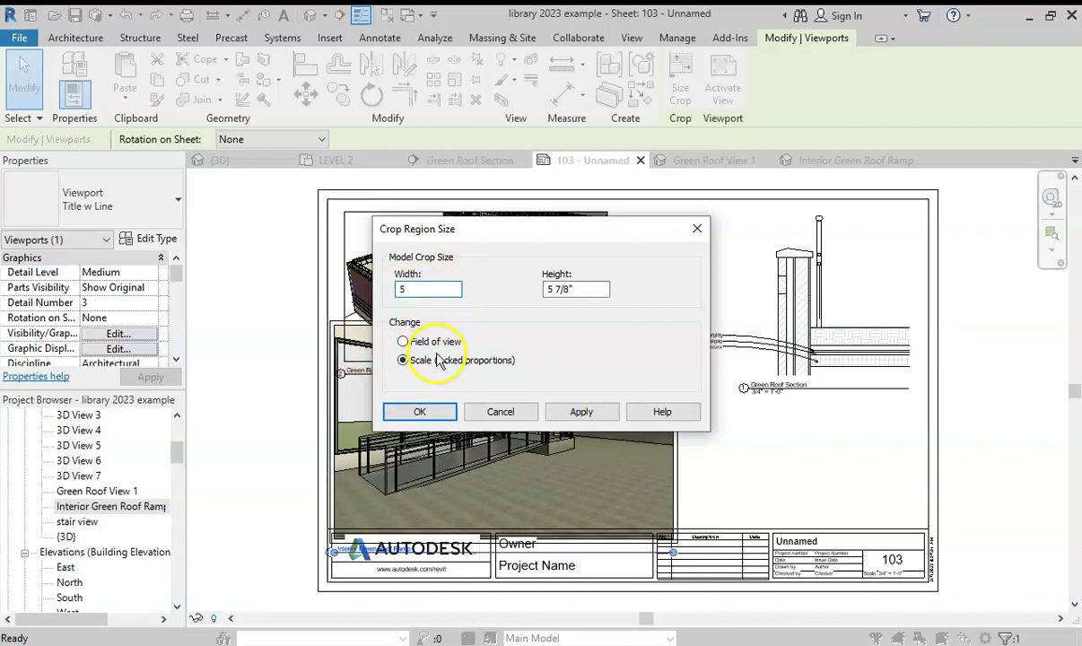
left_click(580, 418)
left_click(417, 413)
left_click_drag(470, 427, 552, 449)
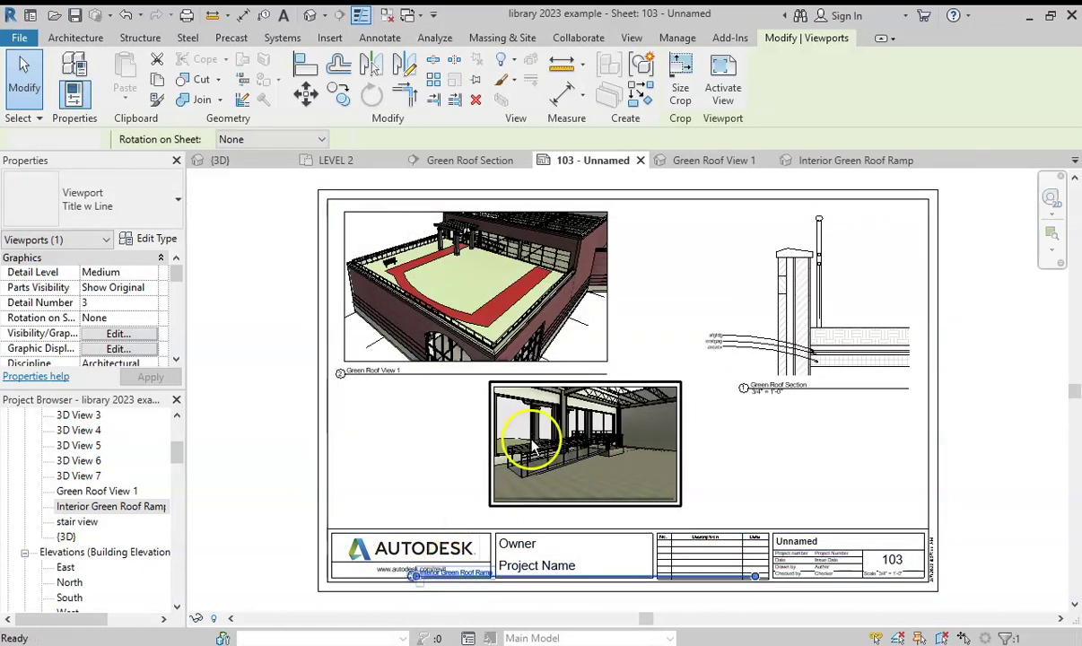
Delete the ramp viewport and re-place Interior Green Roof Ramp below Green Roof View 1
key("Delete")
left_click(89, 507)
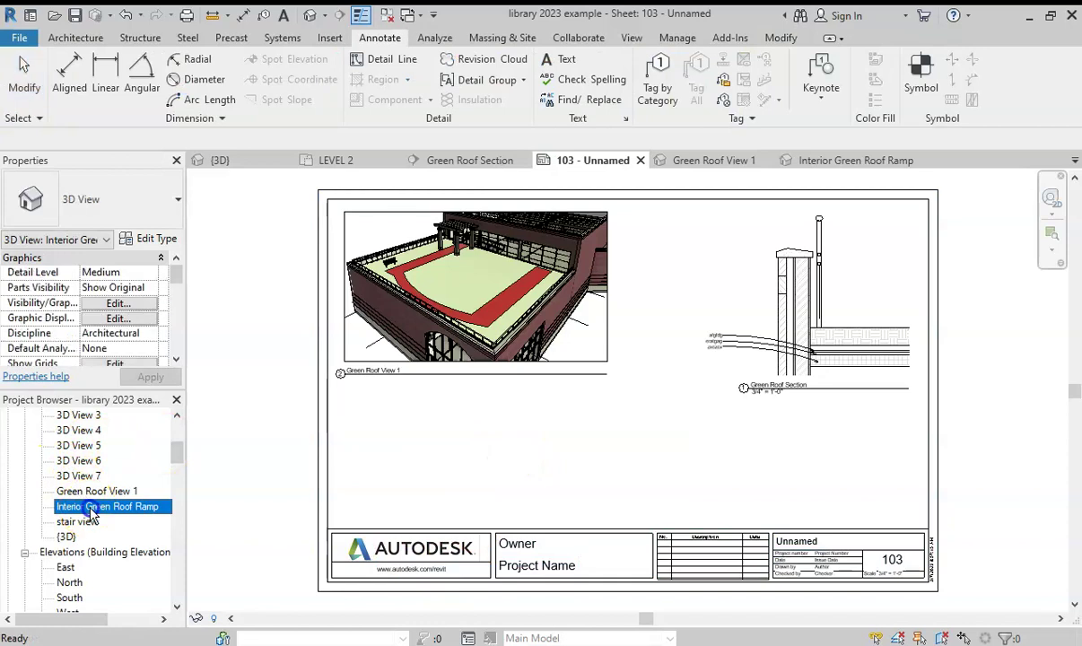
left_click_drag(87, 511, 502, 435)
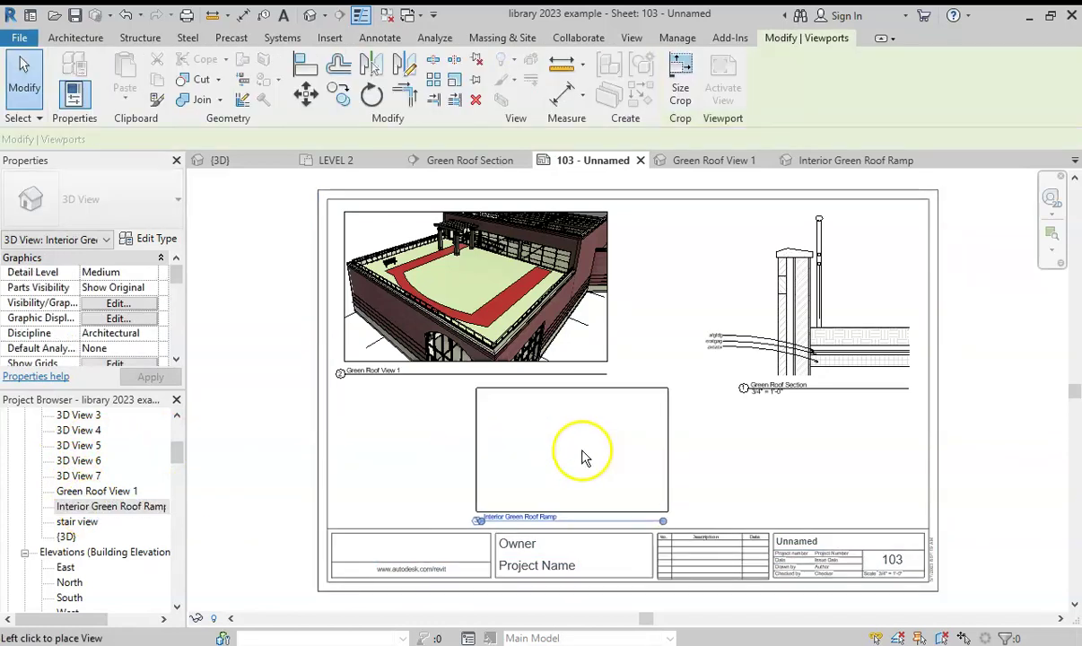
left_click(620, 449)
left_click(1048, 380)
scroll(749, 457, "down", 2)
scroll(692, 510, "up", 4)
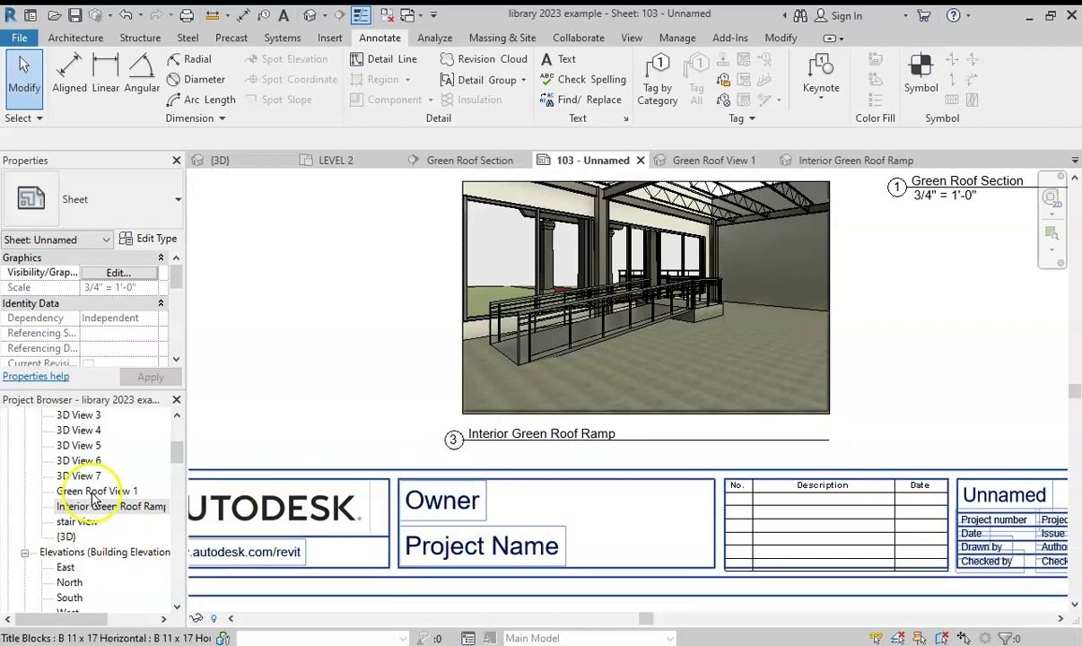
Keep the current printer and print only Sheet 103 - Unnamed as the selected set, without saving settings
left_click(186, 15)
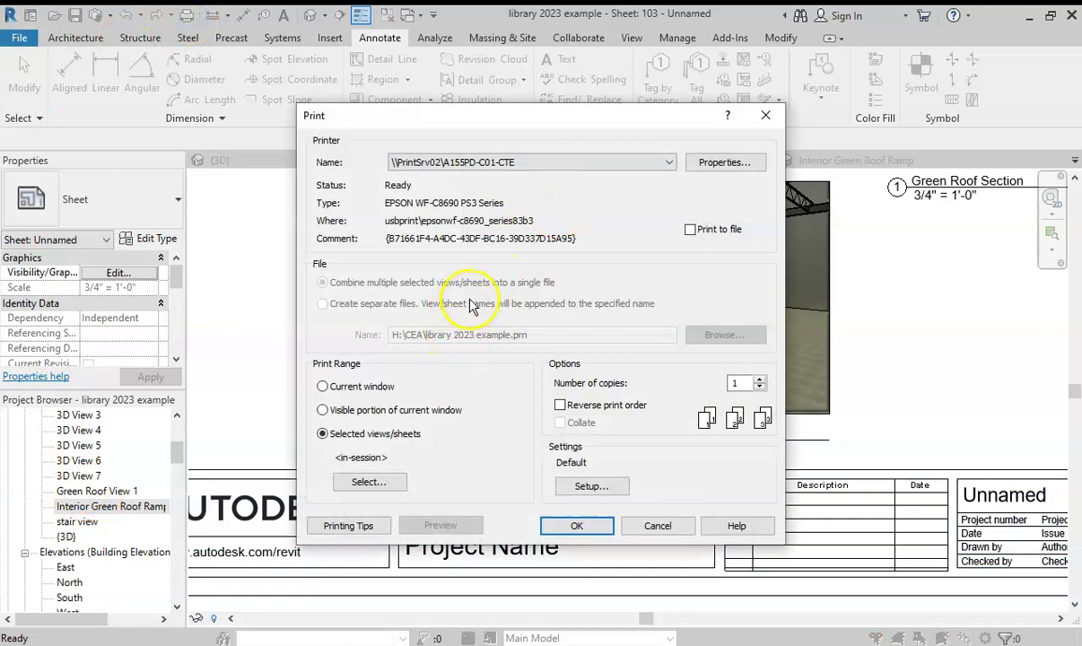
left_click(598, 160)
left_click(475, 134)
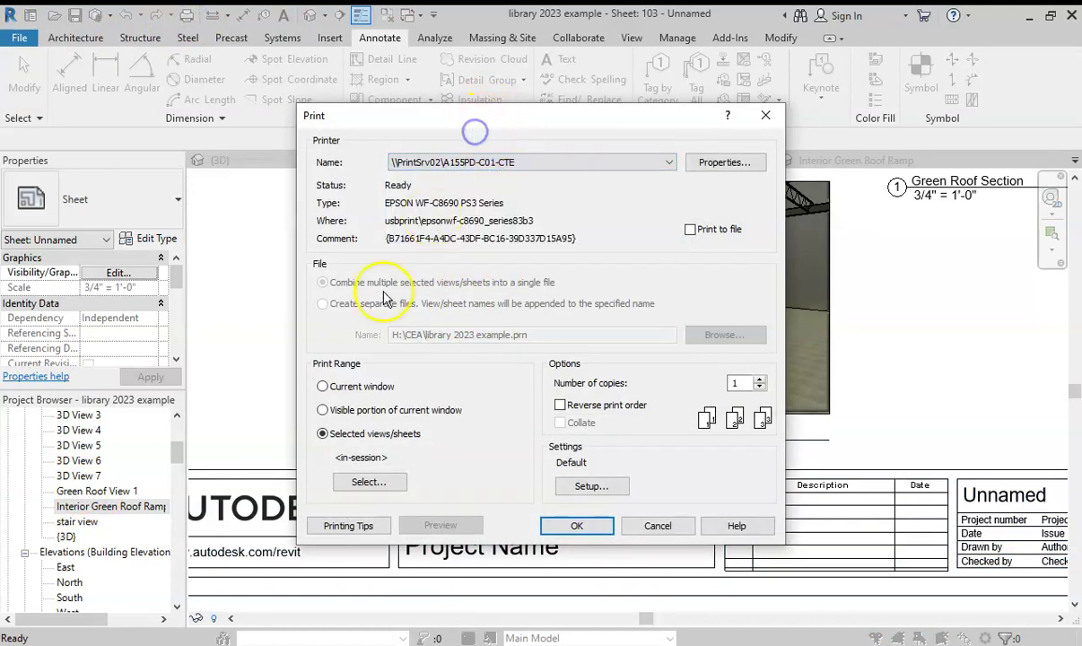
left_click(359, 484)
scroll(377, 431, "down", 2)
scroll(381, 434, "up", 2)
scroll(381, 433, "down", 3)
scroll(381, 437, "up", 3)
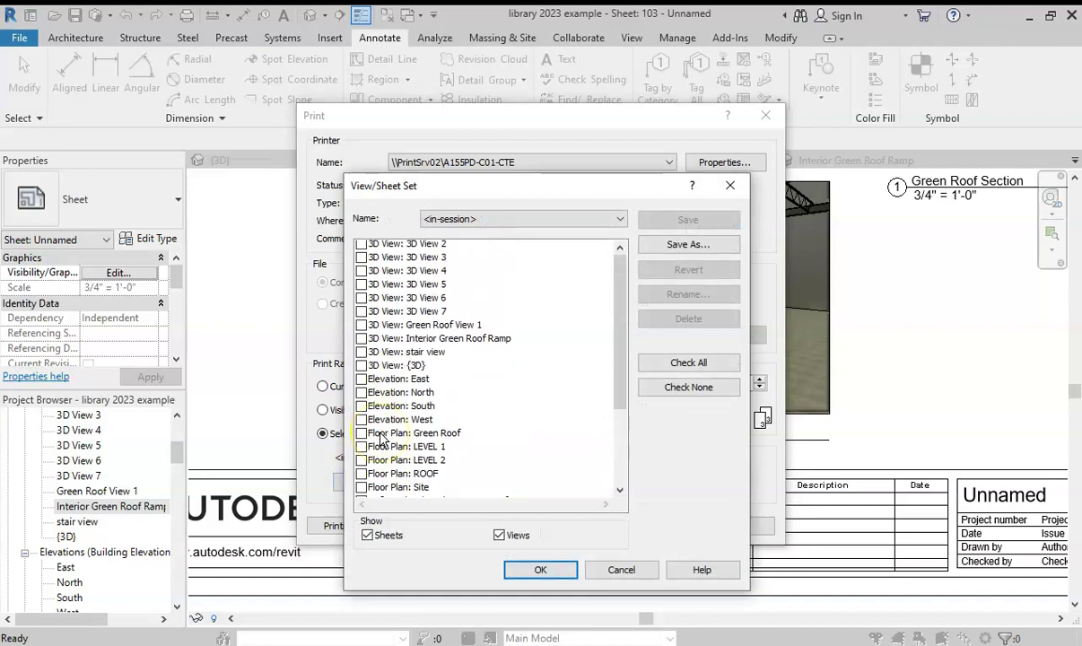
scroll(382, 438, "down", 3)
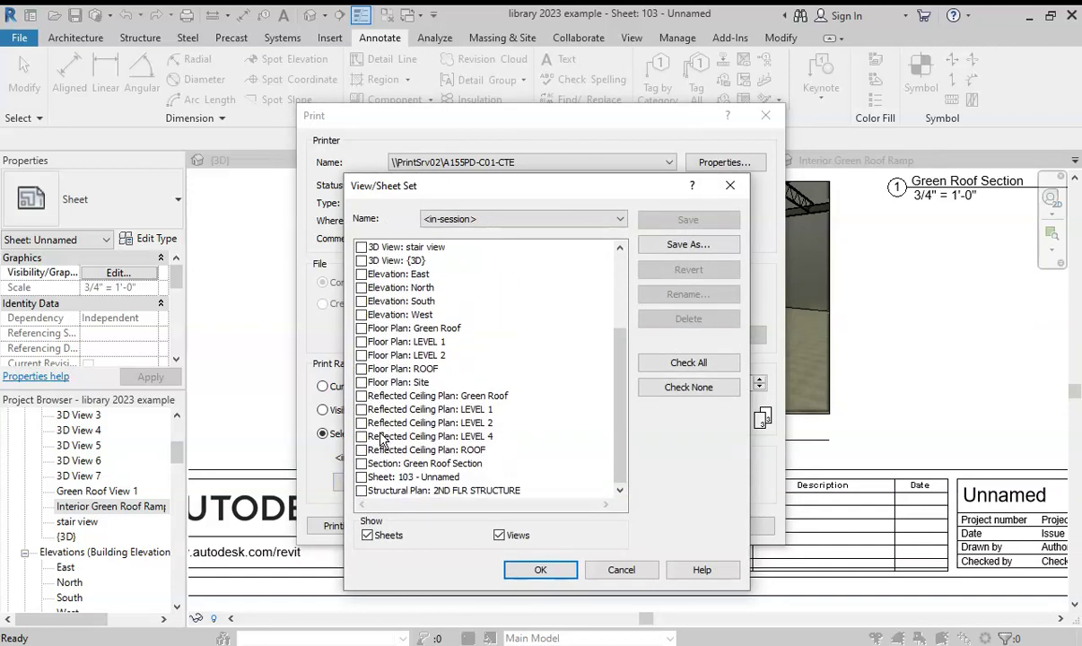
left_click(359, 476)
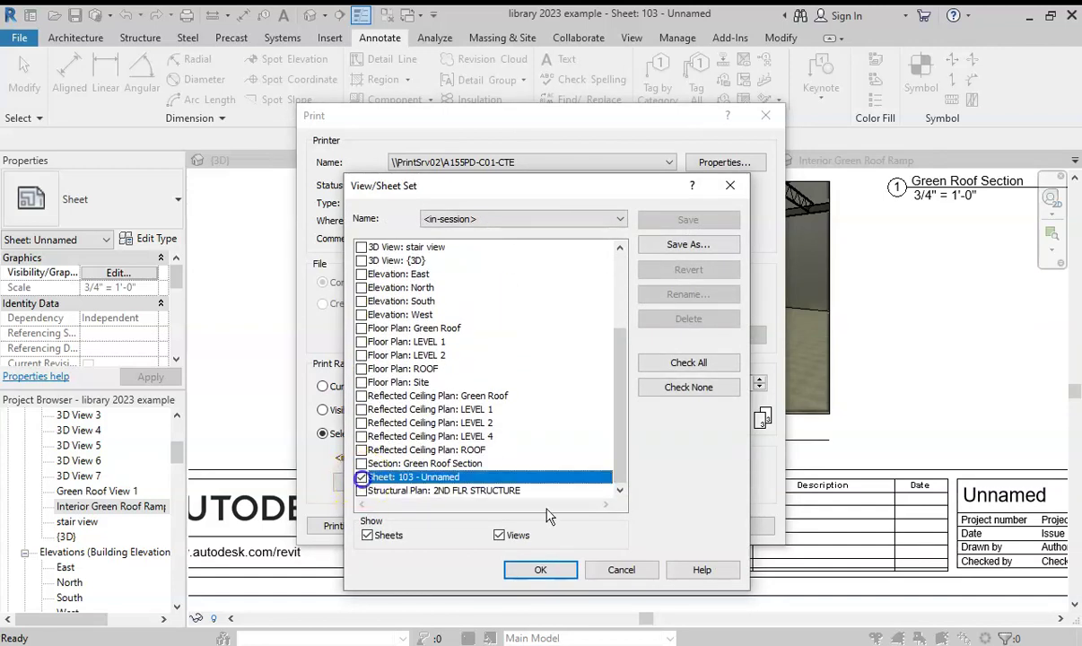
left_click(547, 570)
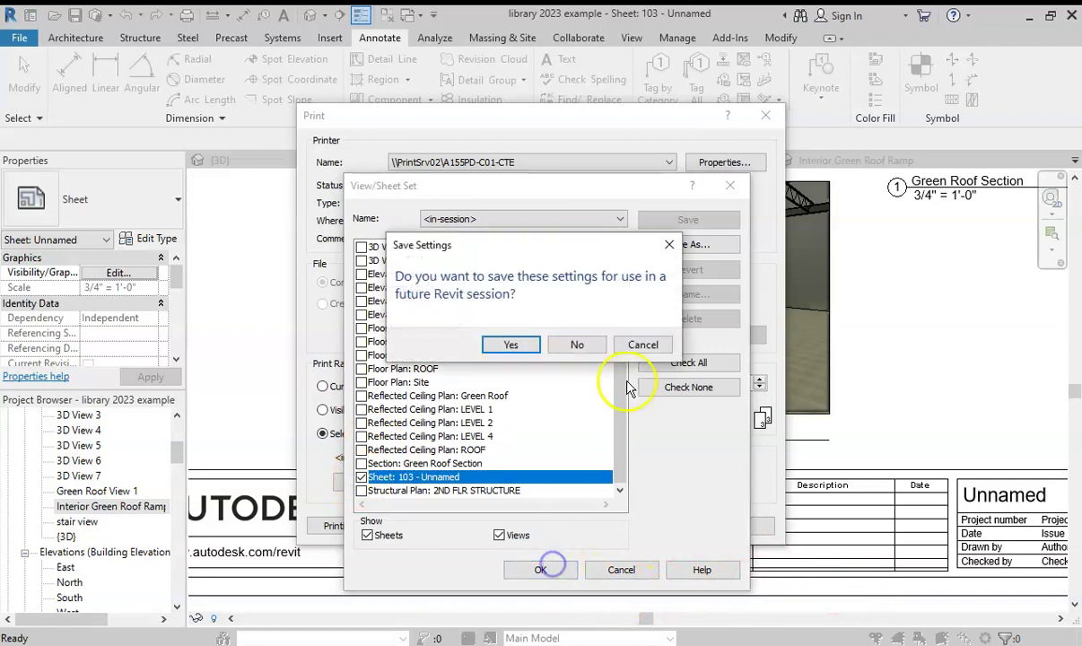
left_click(576, 350)
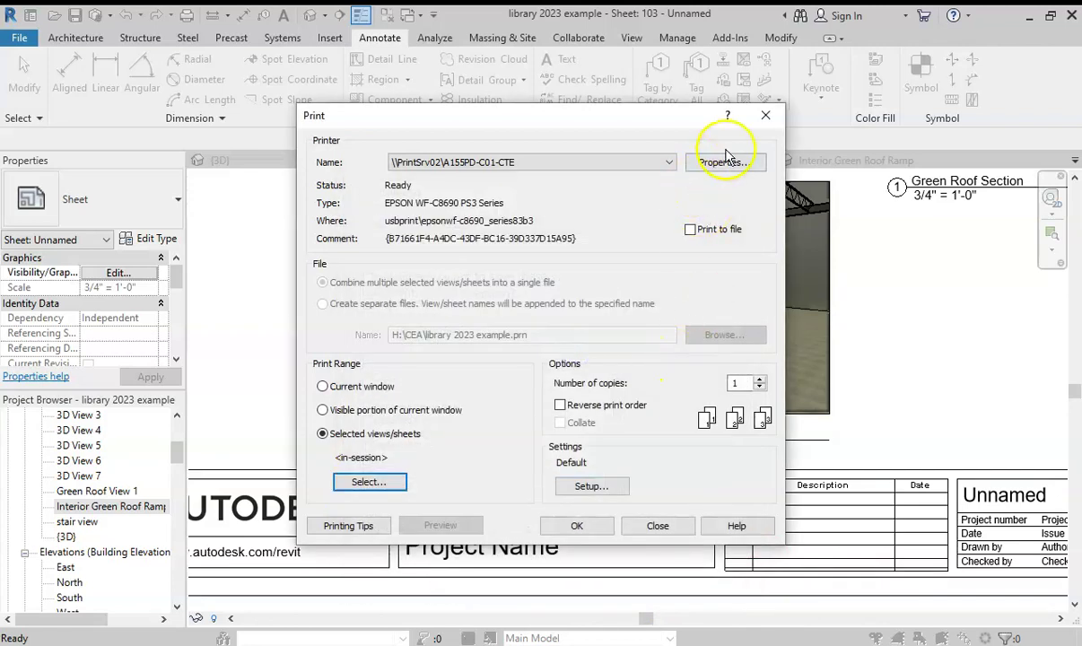
Set the printer's paper size to B(Ledger) in its advanced options
left_click(724, 162)
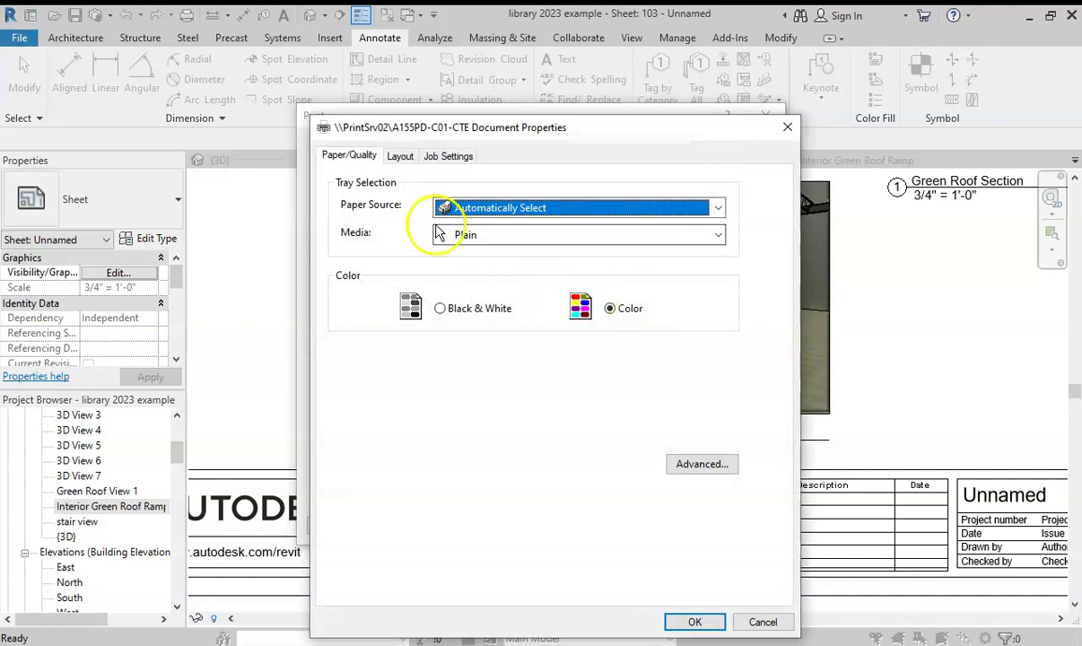
left_click(723, 464)
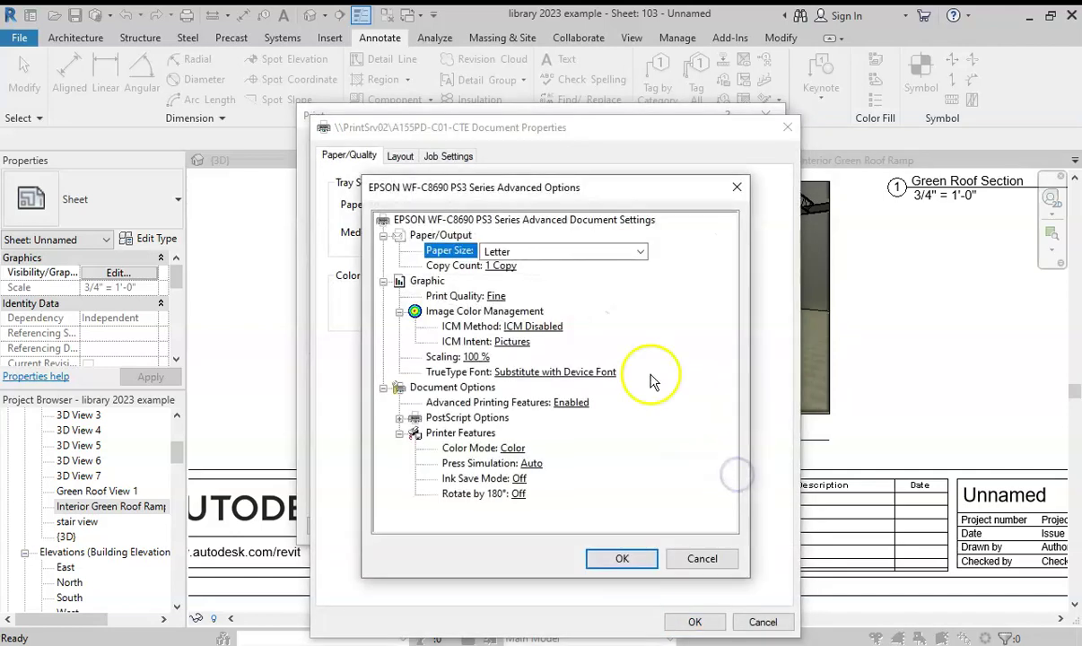
left_click(613, 251)
scroll(610, 251, "up", 4)
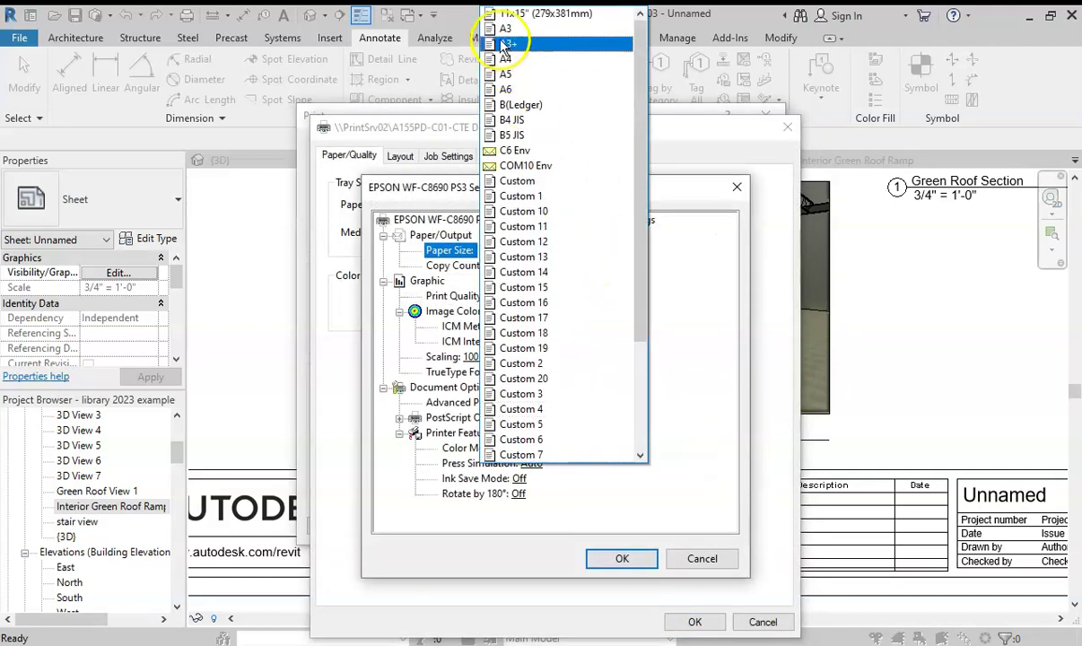
left_click(519, 104)
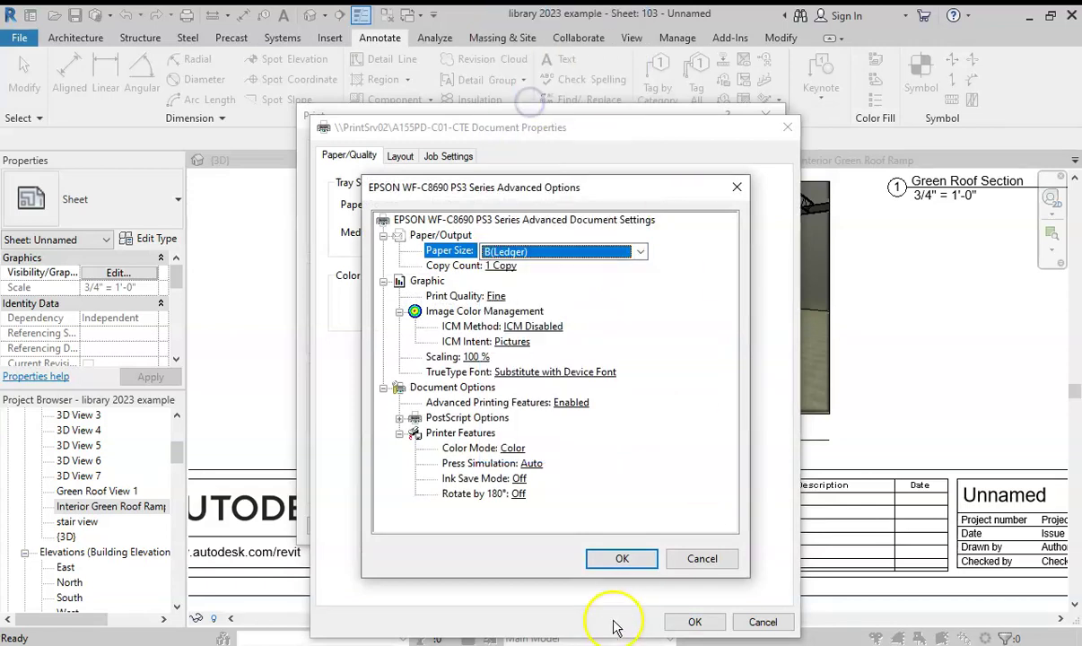
left_click(621, 558)
Set the page orientation to Landscape and confirm the printer document settings
left_click(454, 160)
left_click(400, 156)
left_click(399, 201)
left_click(394, 238)
left_click(694, 621)
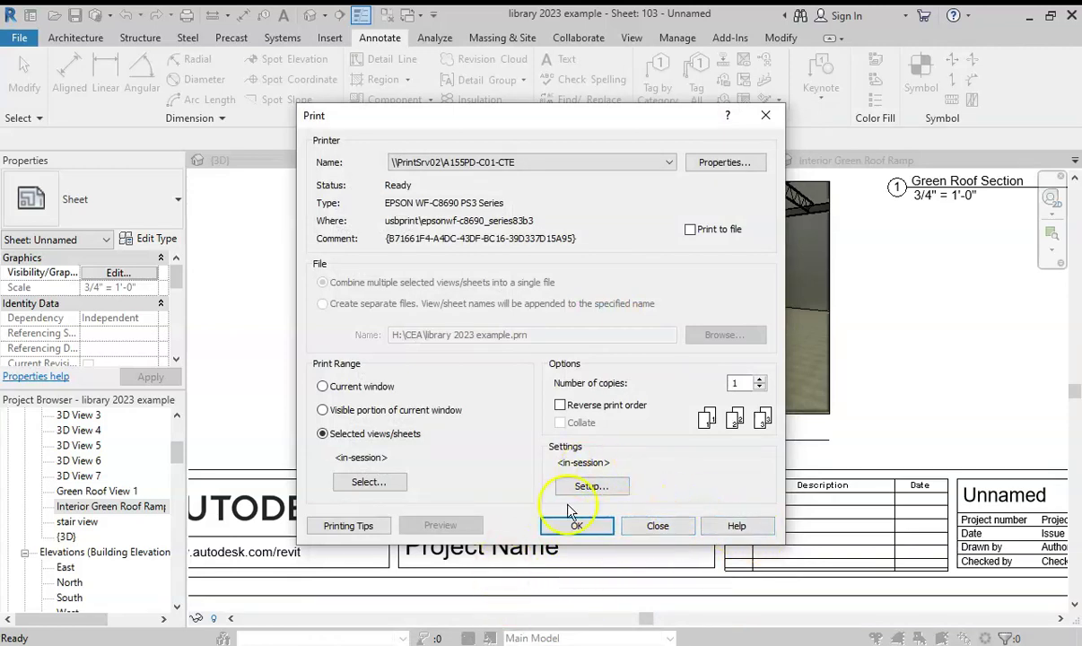
Close the Print dialog and start a PDF export from the File menu
left_click(657, 529)
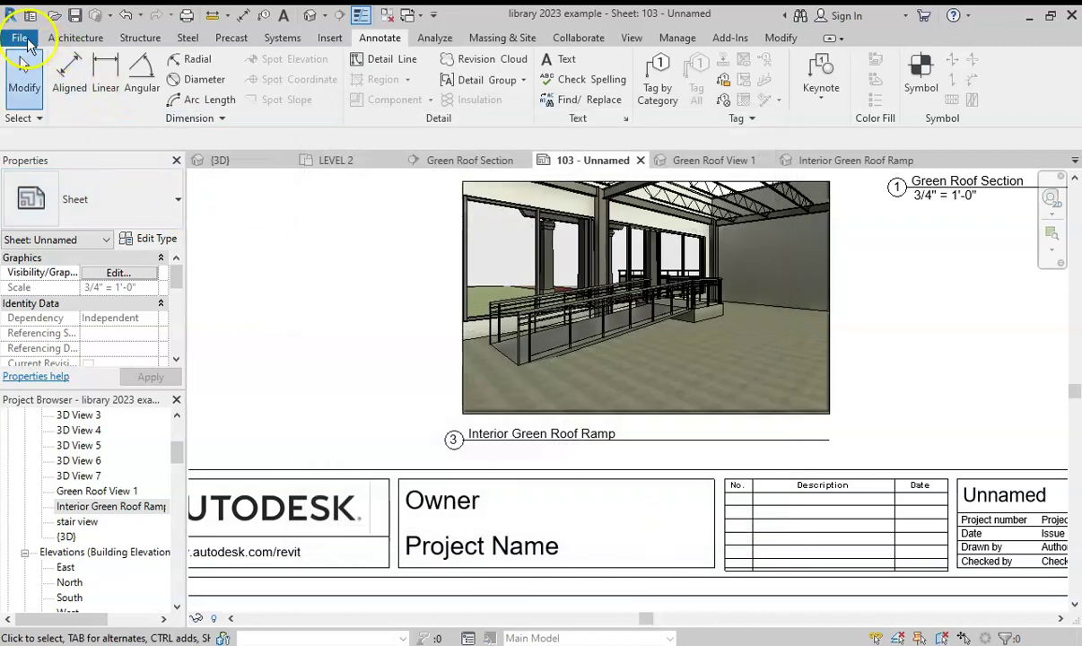
left_click(27, 41)
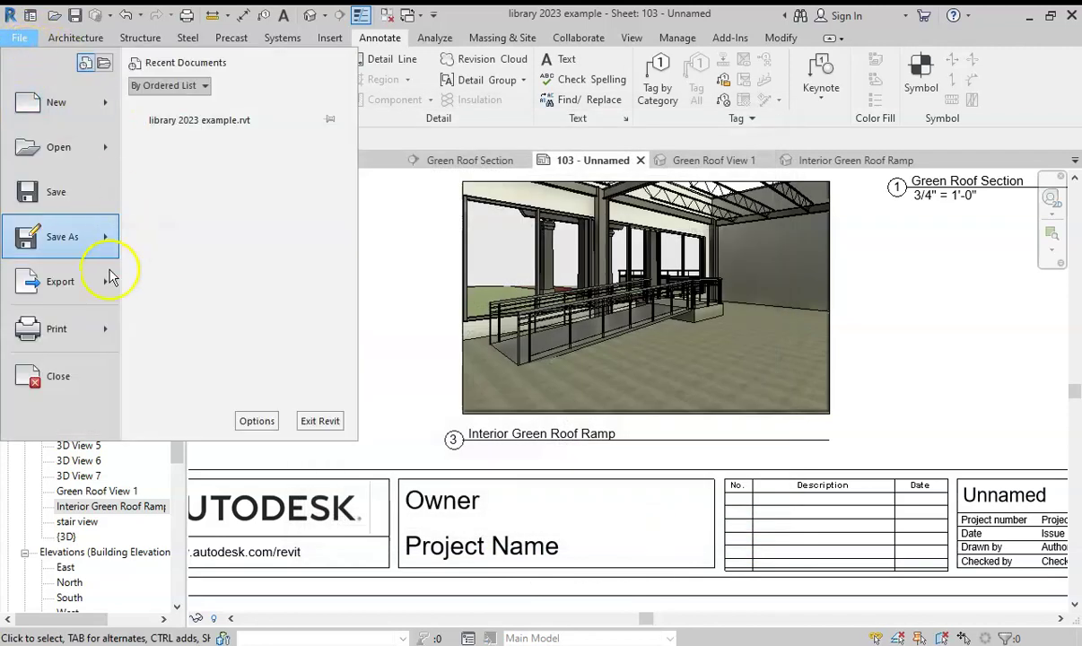
mouse_move(96, 281)
left_click(184, 159)
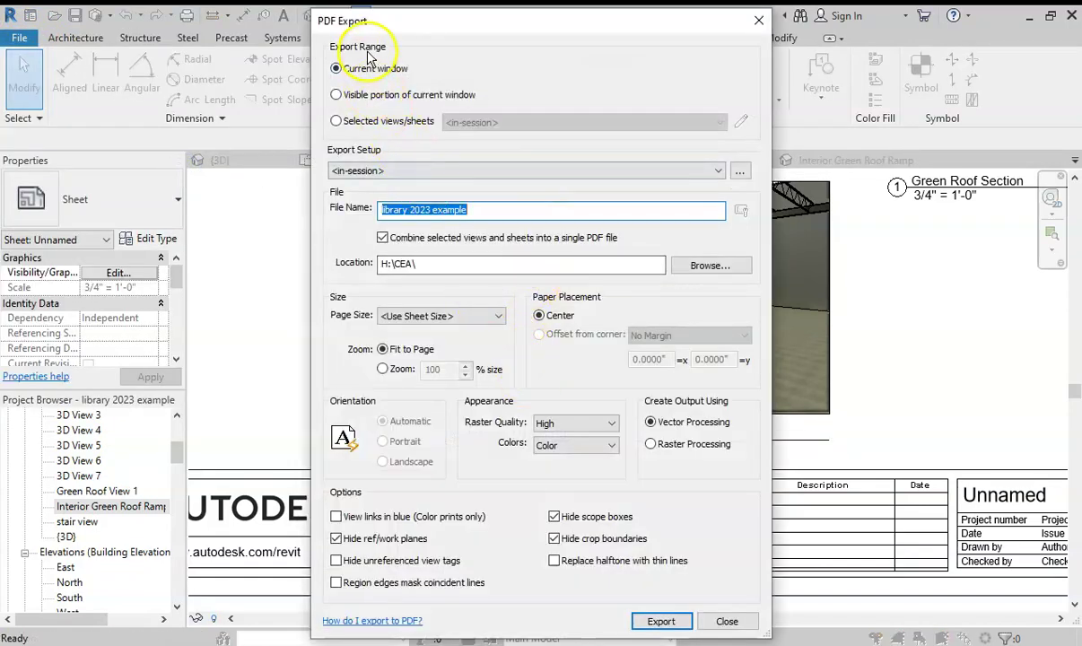
Limit the PDF export to sheet 103 and replace the file name with Green Roof
left_click(338, 121)
left_click(741, 121)
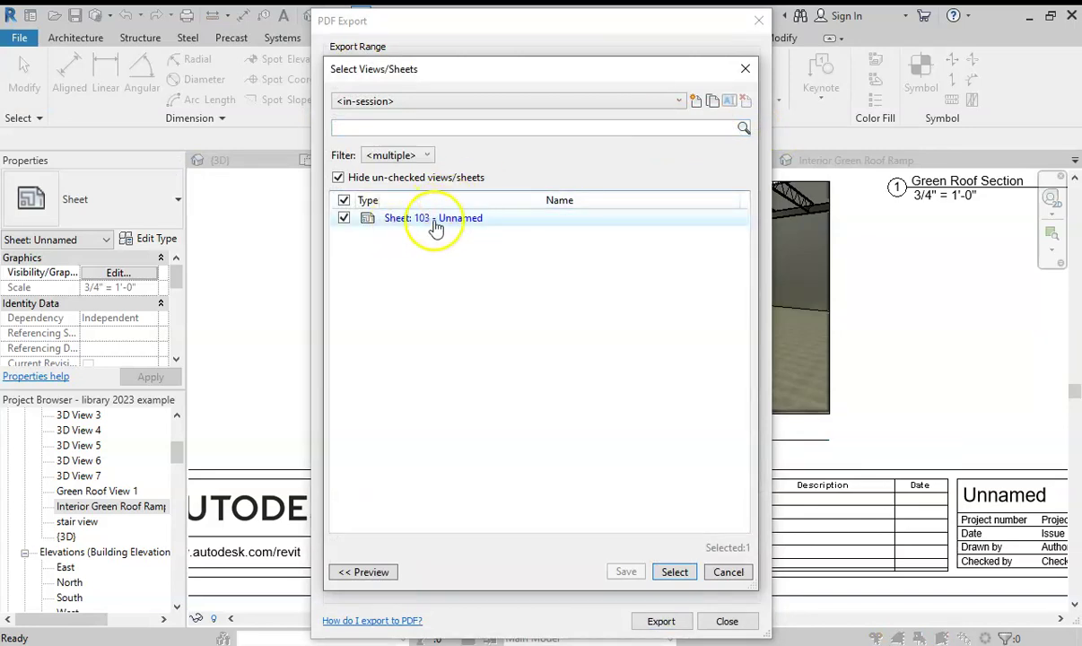
left_click(671, 574)
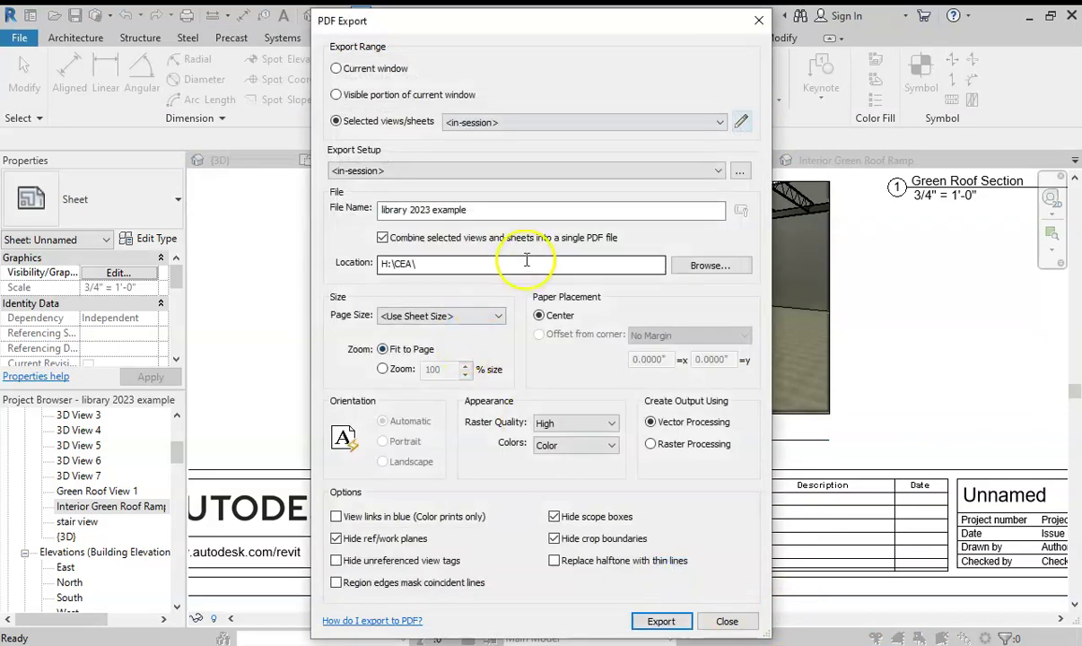
triple_click(410, 212)
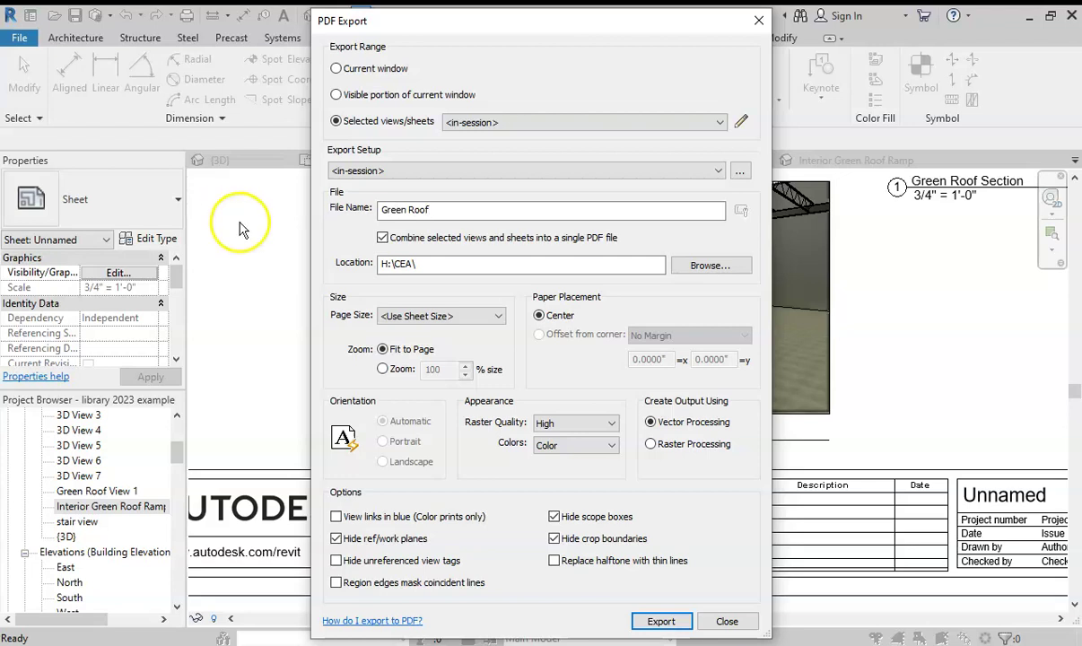
Set the save location to the CEA folder on H: and export the Green Roof PDF
left_click(707, 265)
left_click(395, 163)
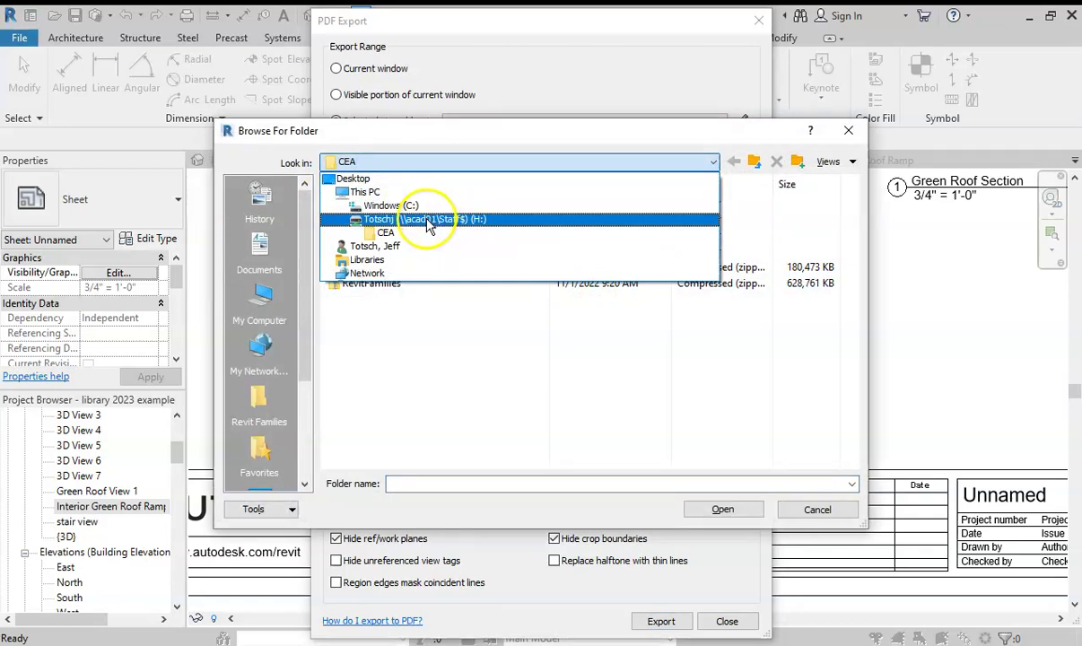
left_click(428, 222)
double_click(357, 215)
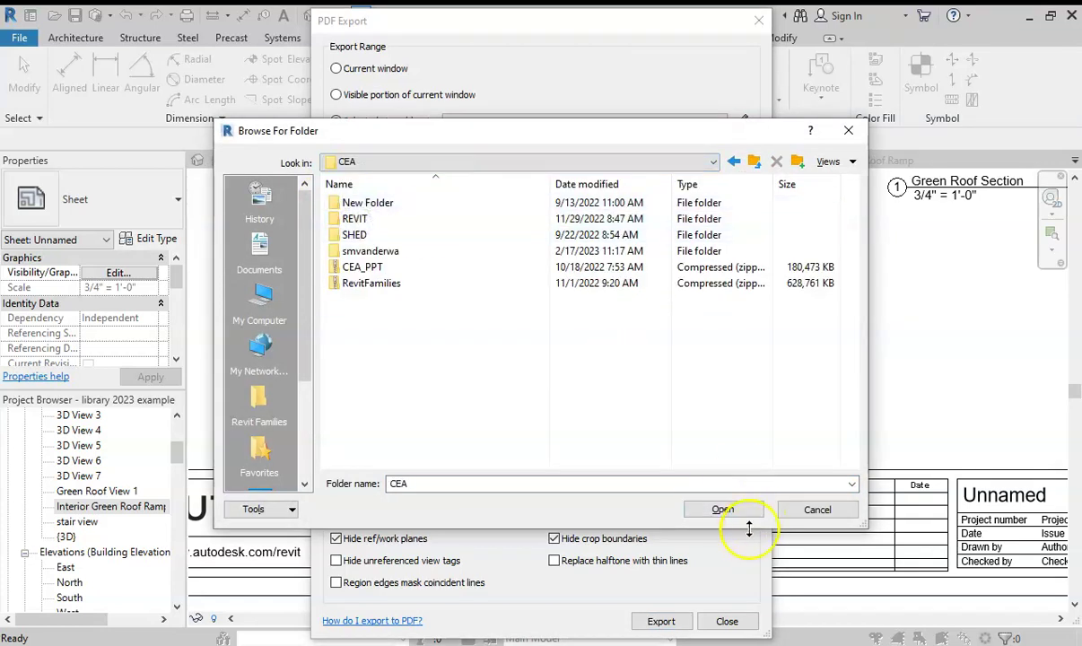
left_click(722, 509)
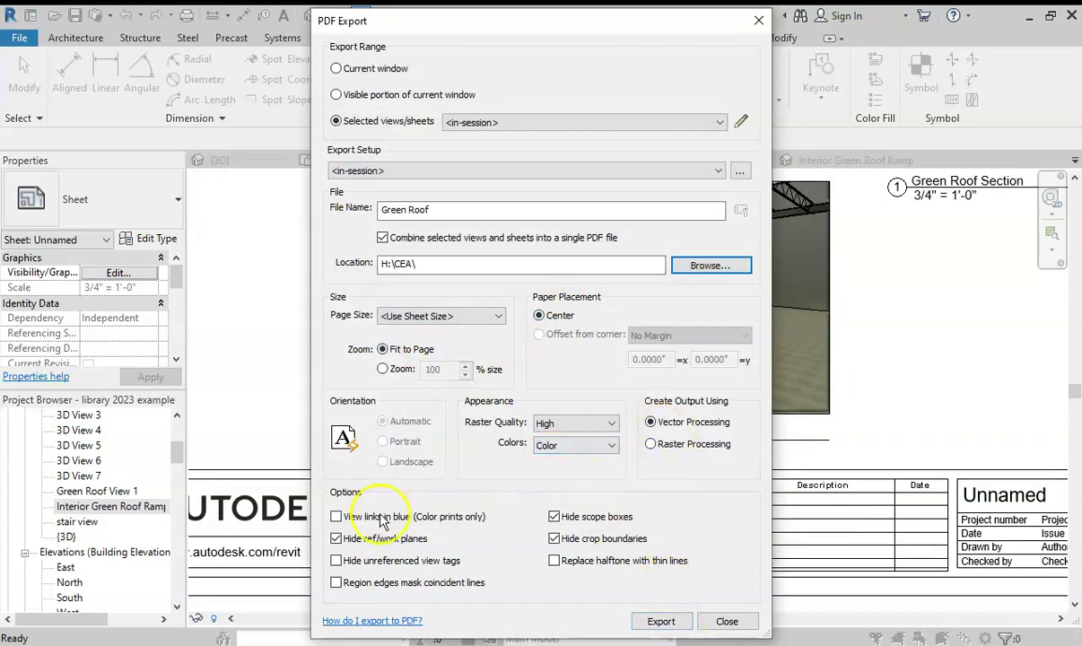
left_click(657, 626)
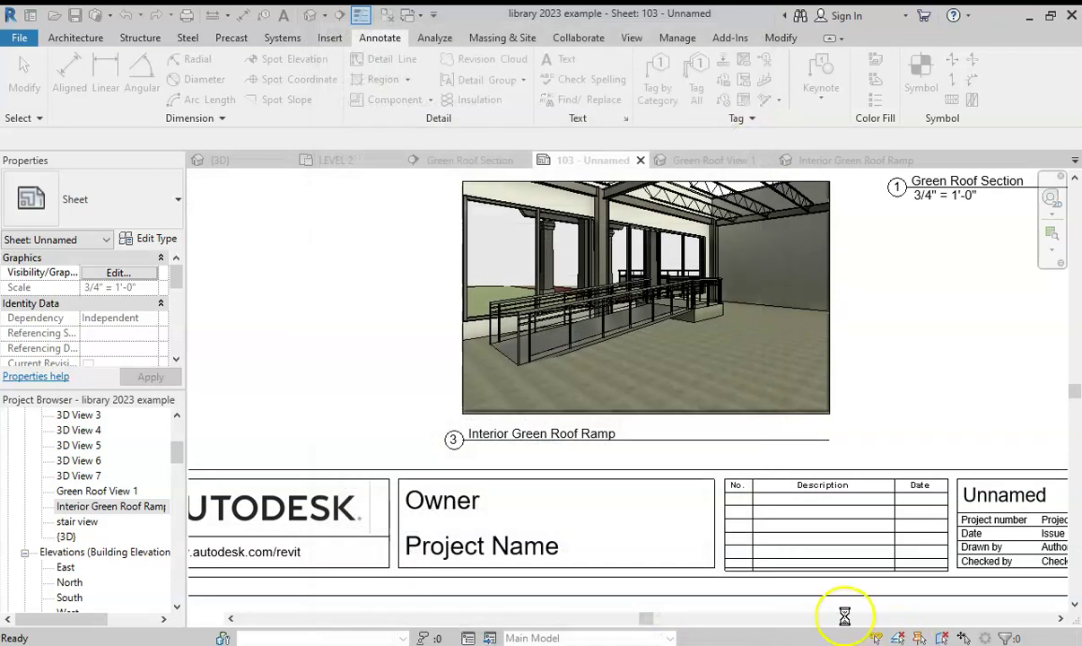
Bring the H:\CEA File Explorer window forward to see the new Green Roof PDF
mouse_move(144, 645)
left_click(144, 588)
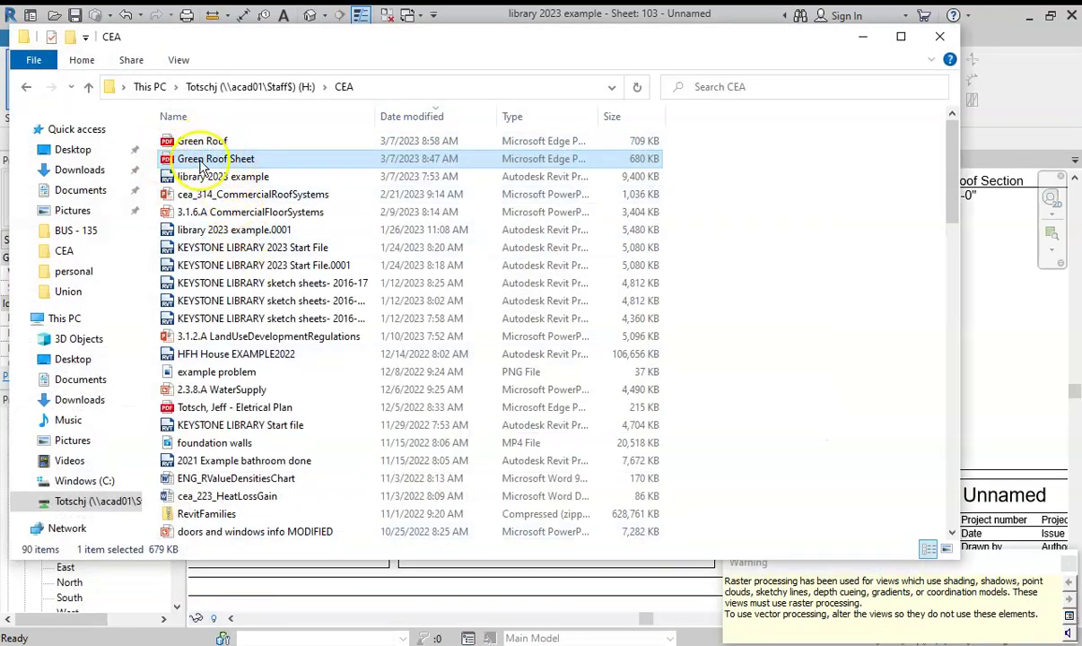